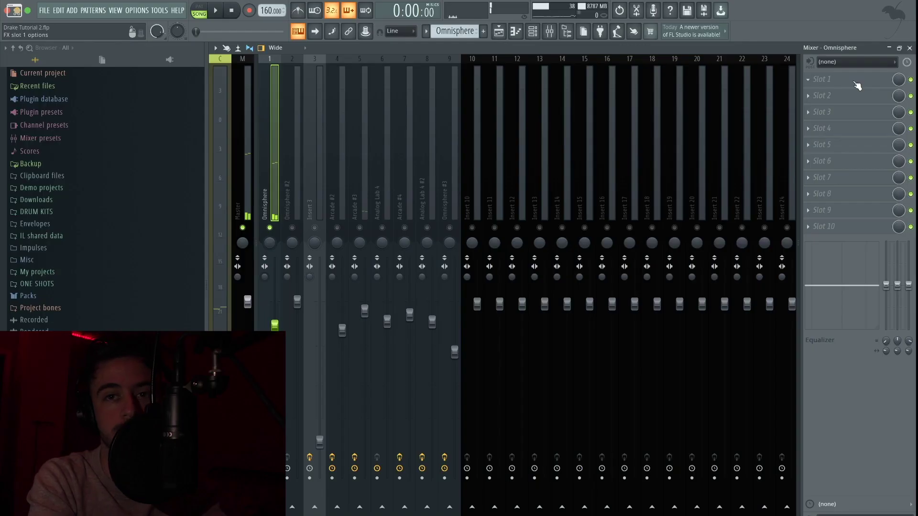
Step: Add FabFilter Pro-Q 3 to the Omnisphere mixer track and apply a low cut at about 187 Hz
click(857, 86)
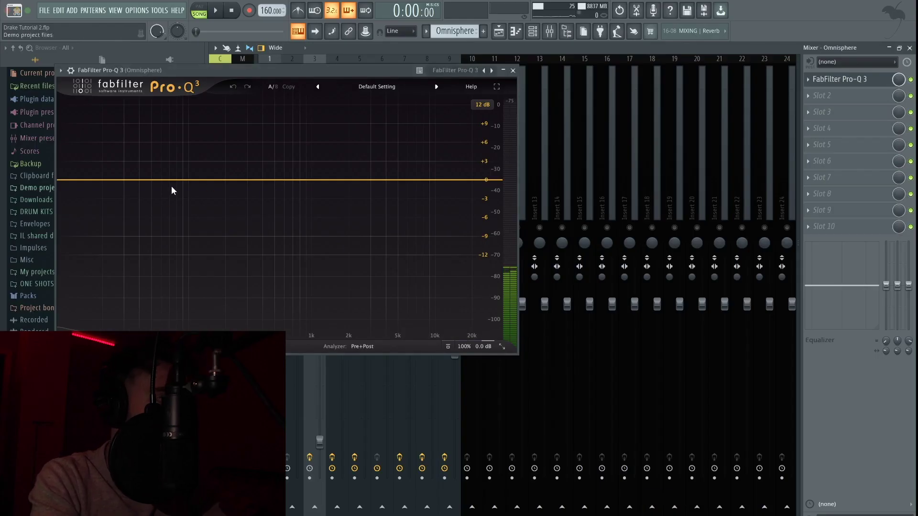
drag(171, 186, 176, 215)
right_click(176, 216)
mouse_move(229, 259)
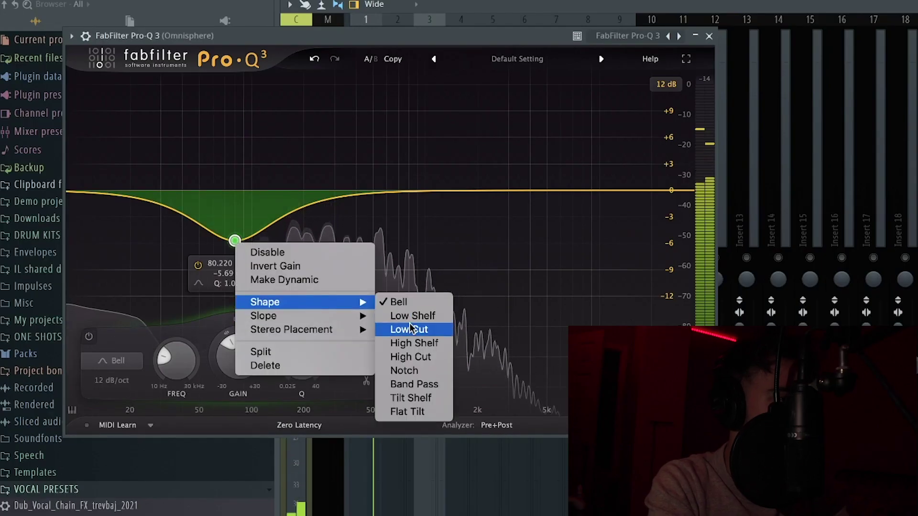
click(410, 328)
drag(234, 191, 298, 190)
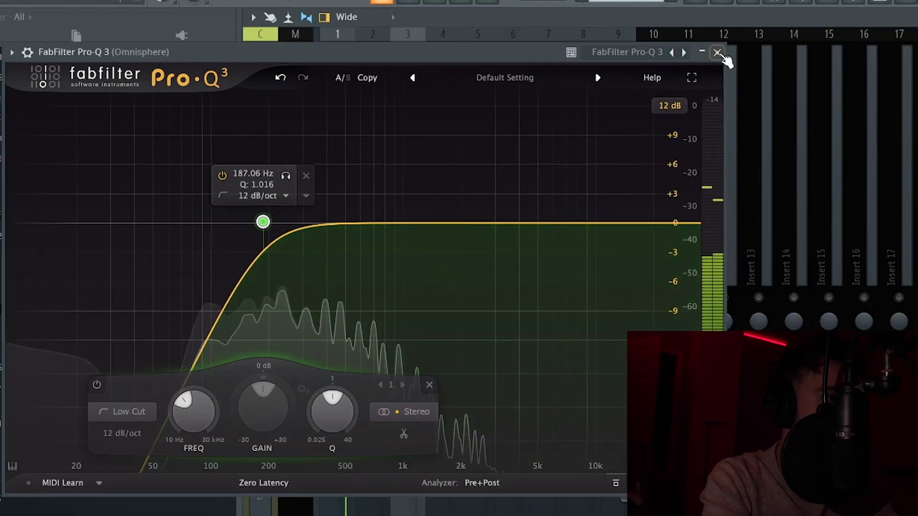
click(717, 52)
Step: Add ValhallaVintageVerb to the Omnisphere mixer track after the EQ and set its mix to 34%
click(834, 94)
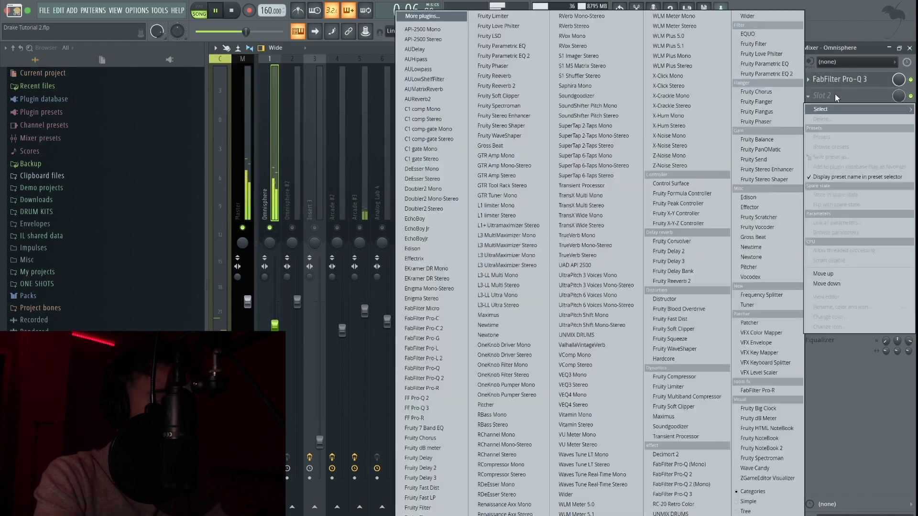
click(607, 343)
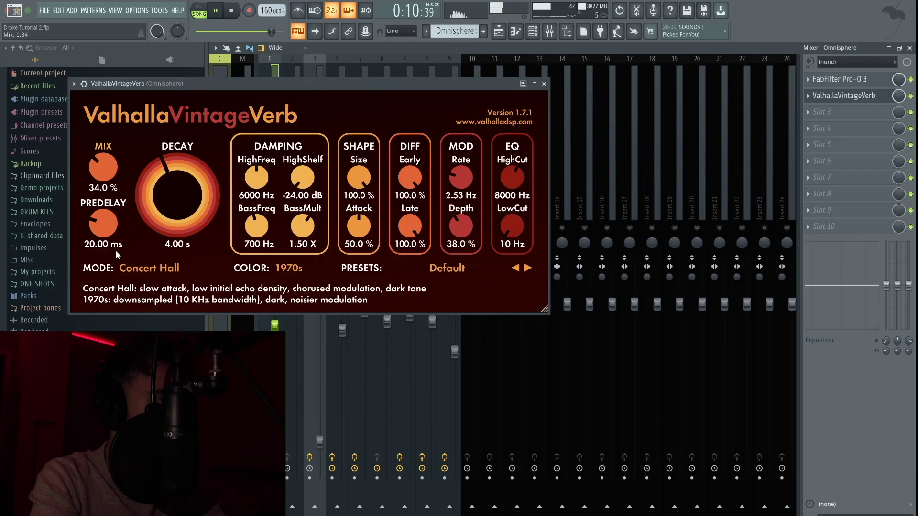
drag(162, 318, 164, 373)
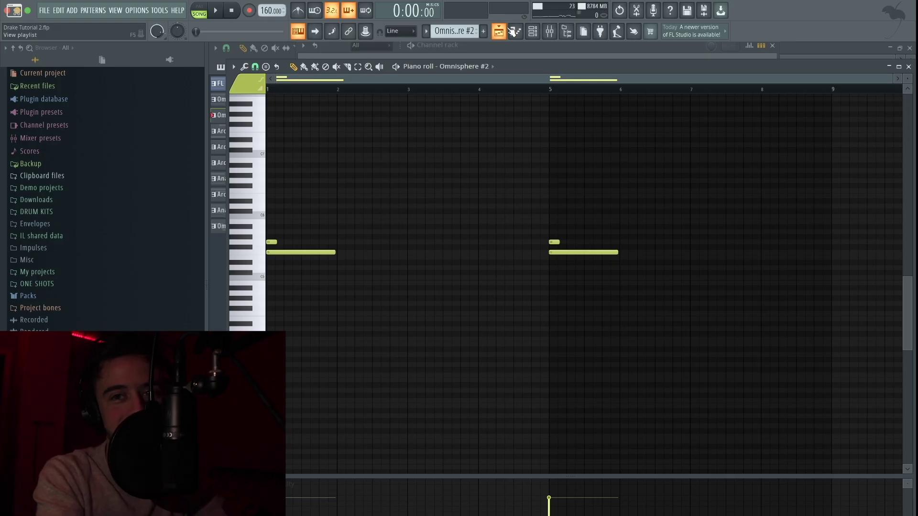
Step: Play the song and examine Omnisphere #2's mixer track, channel and piano roll notes
key(space)
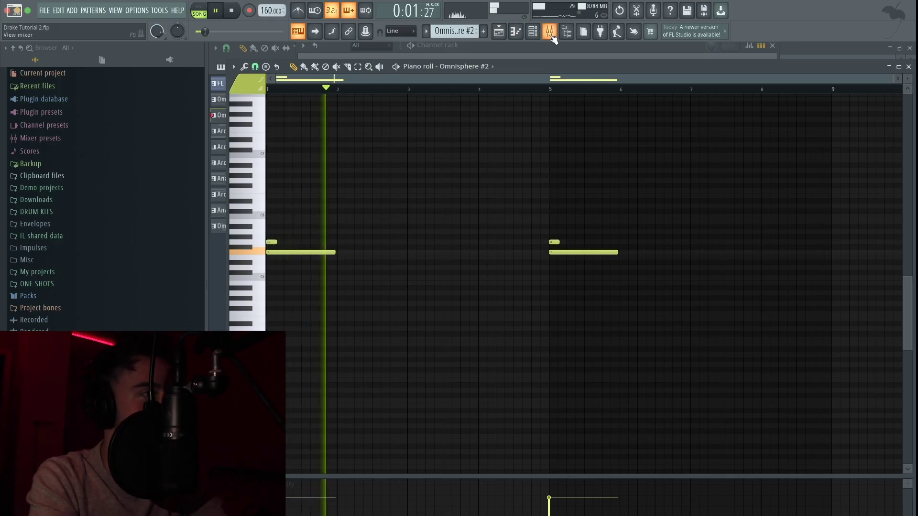
key(F9)
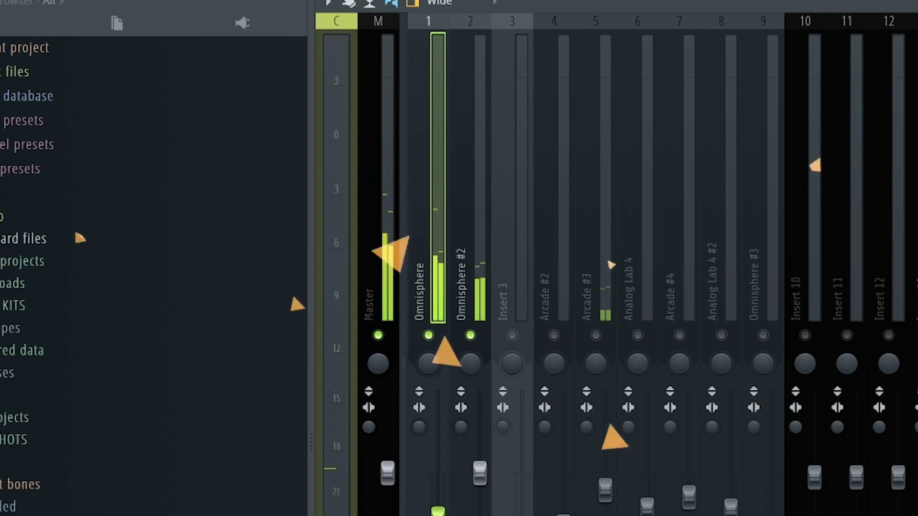
click(456, 207)
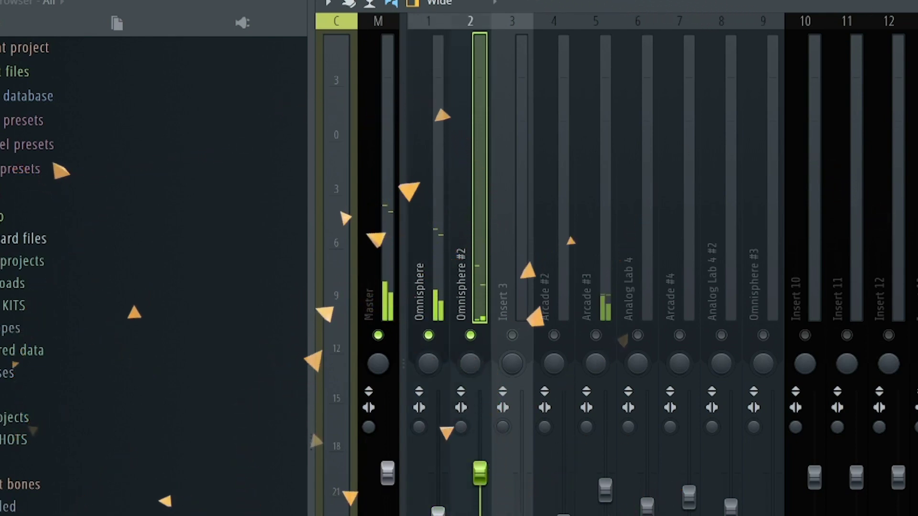
key(F6)
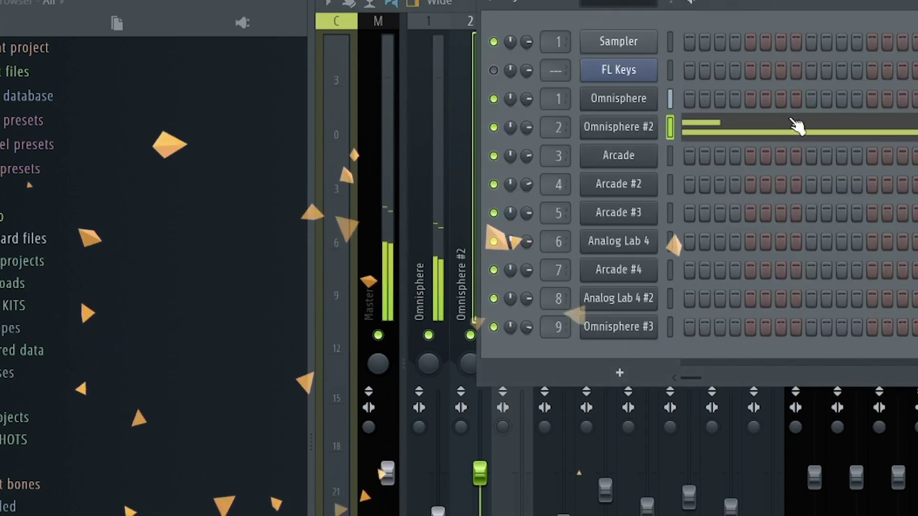
click(794, 136)
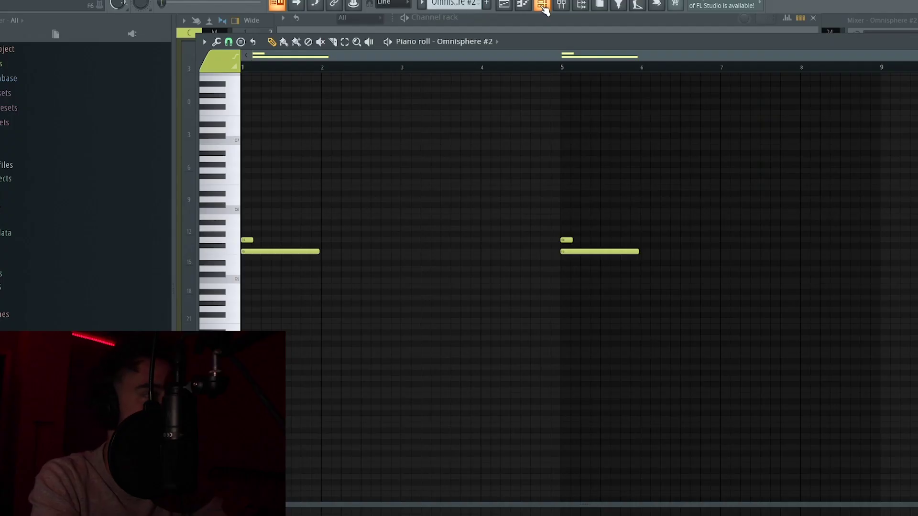
Step: Add ValhallaVintageVerb to the first effect slot of the Omnisphere #2 mixer track and lower its mix
click(727, 6)
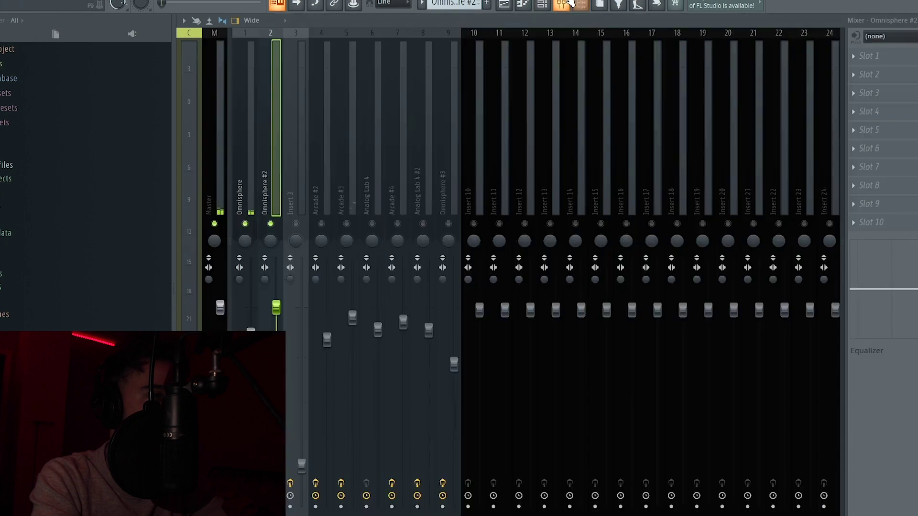
click(913, 56)
click(617, 359)
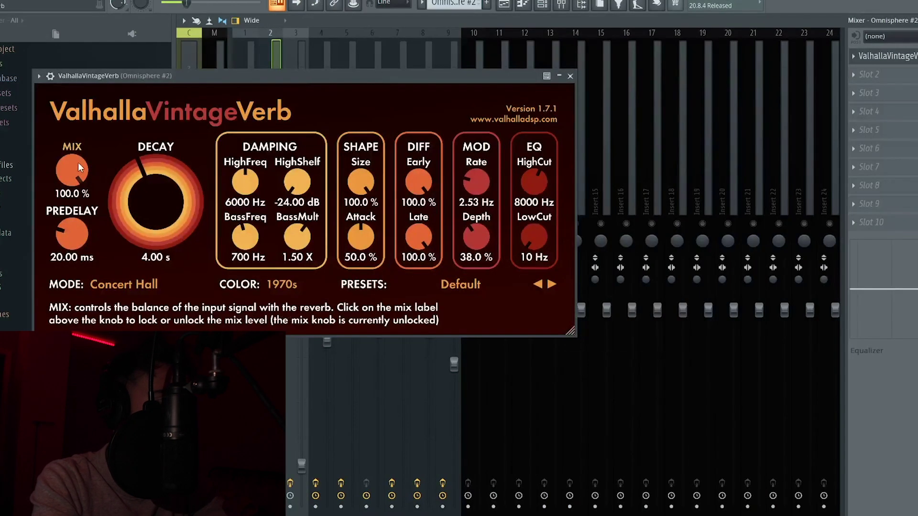
drag(78, 162, 92, 236)
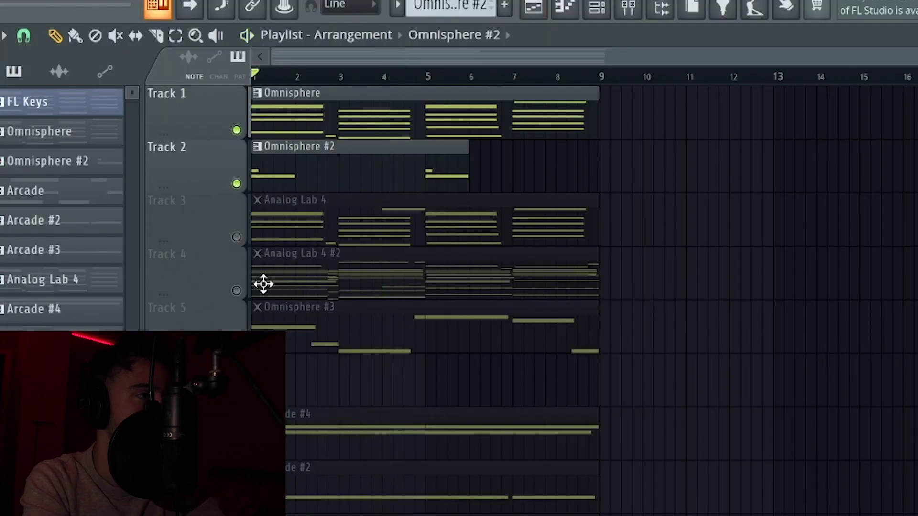
Step: Unmute Track 3, which holds the Analog Lab 4 pattern, in the playlist
click(236, 238)
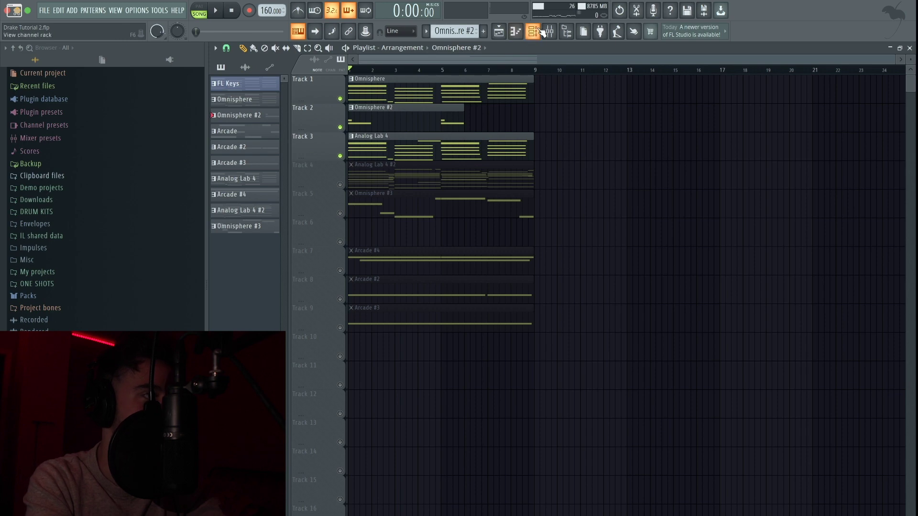
click(541, 29)
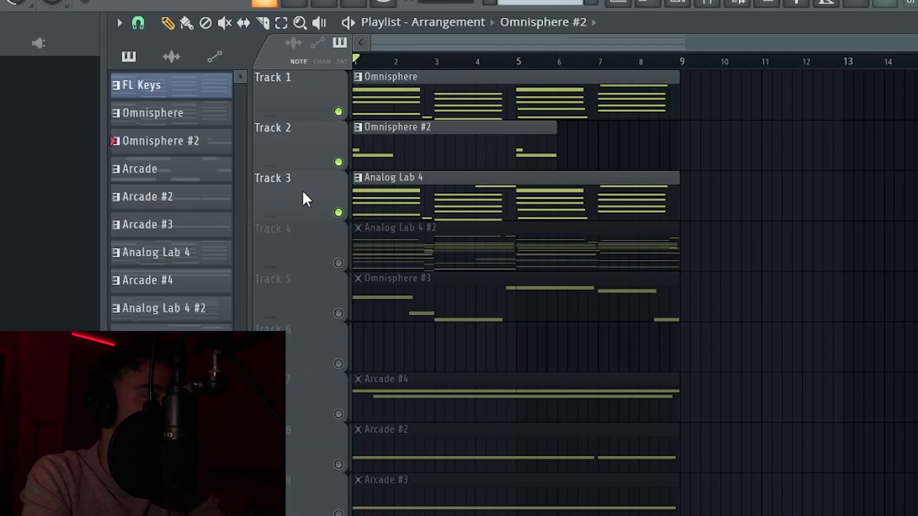
right_click(328, 210)
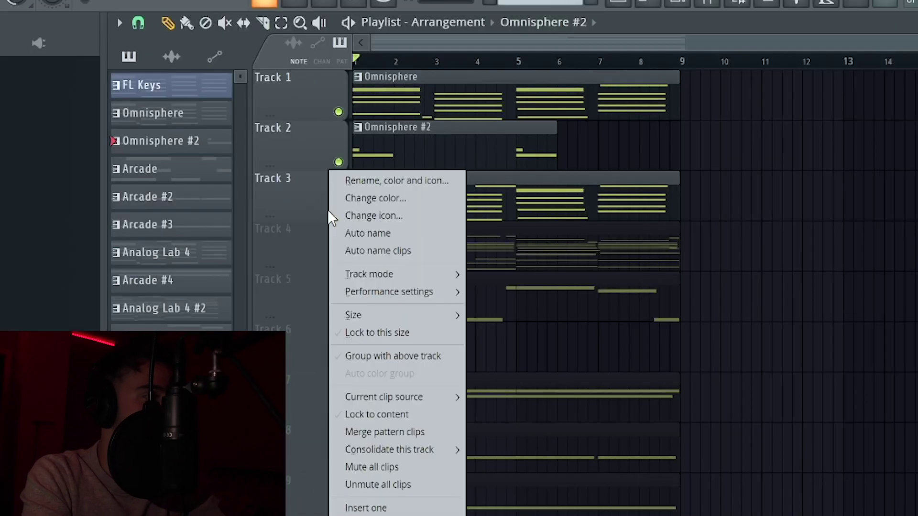
click(286, 215)
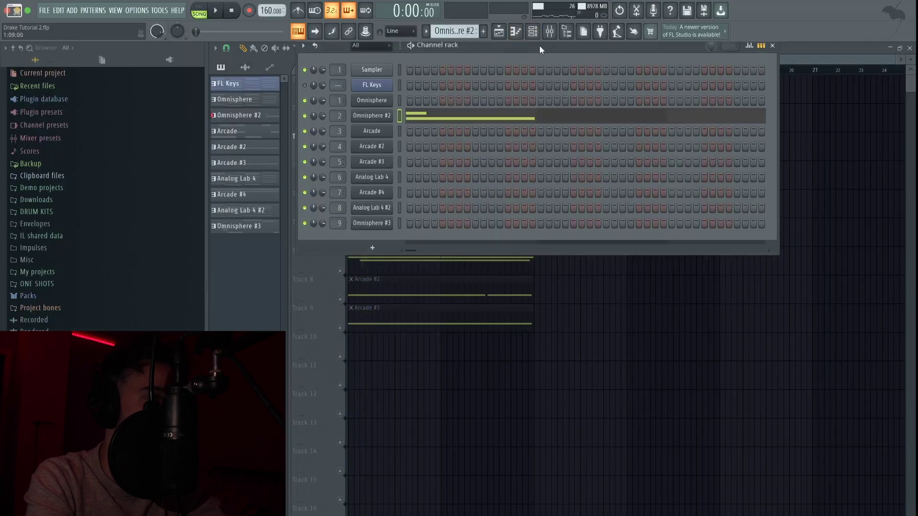
Step: Play the song and add FabFilter Pro-Q 3 to the first effect slot of the Analog Lab 4 mixer track
click(550, 31)
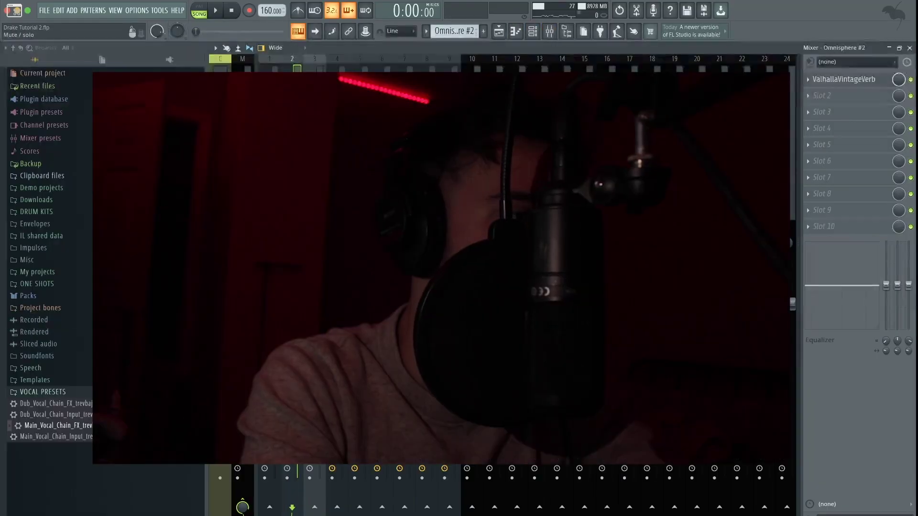
key(space)
click(398, 190)
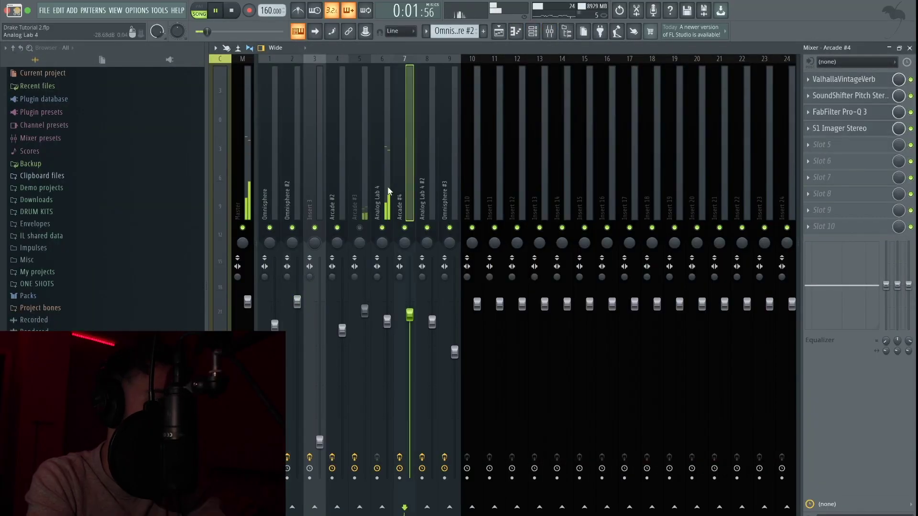
click(387, 191)
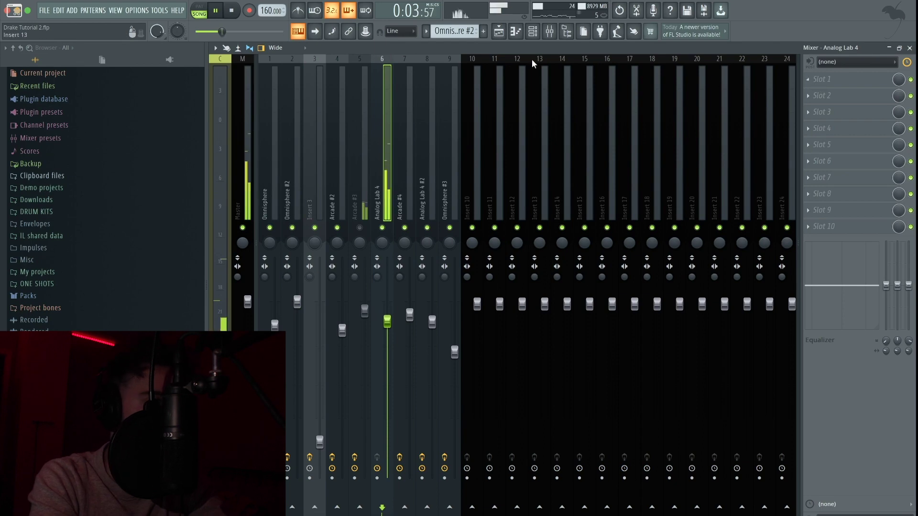
click(856, 83)
click(686, 473)
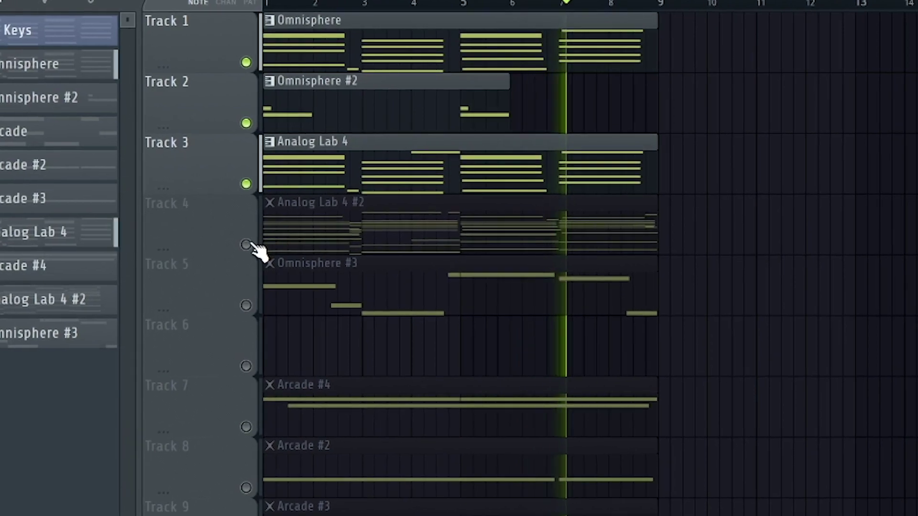
Step: Stop playback, unmute Track 4 in the playlist and open the Analog Lab 4 #2 pattern's notes in the piano roll
key(space)
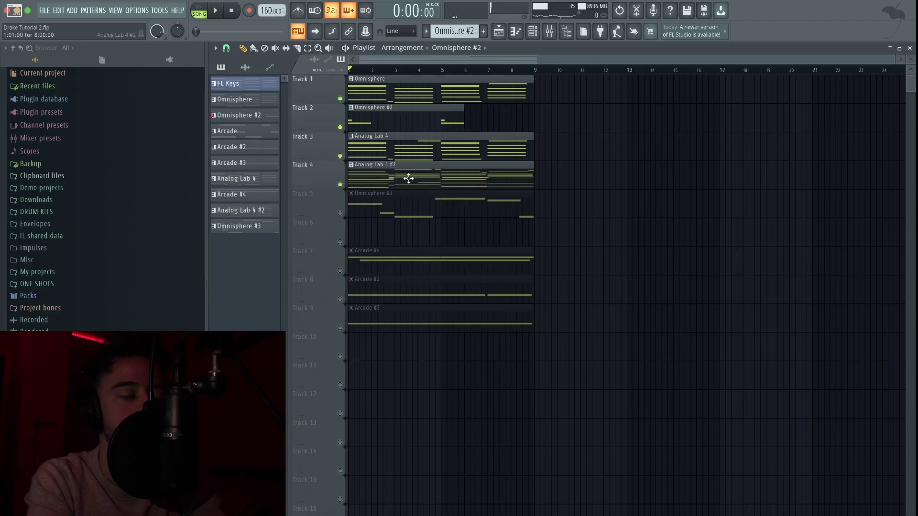
double_click(444, 168)
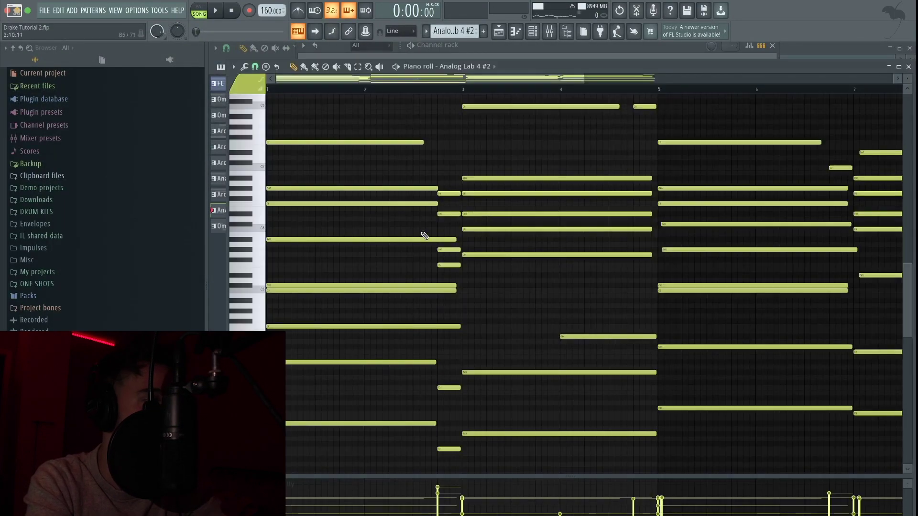
scroll(430, 236, down, 1)
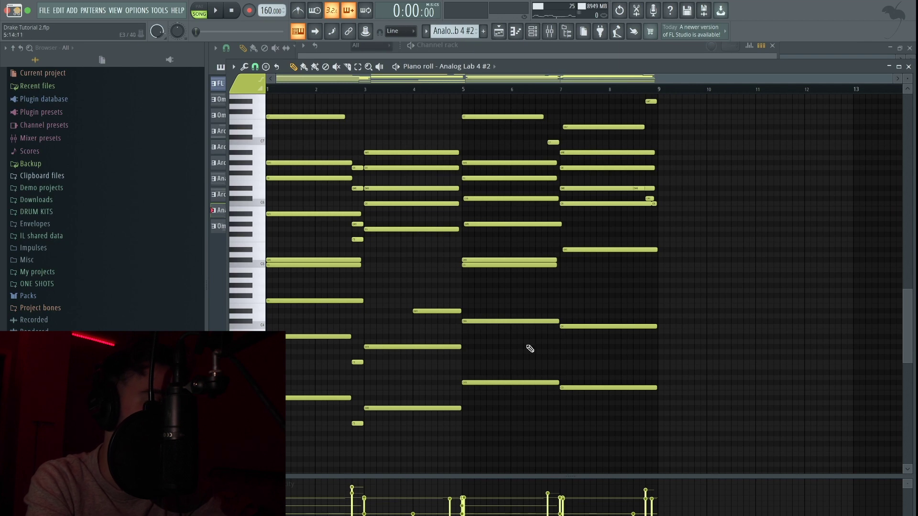
scroll(446, 174, up, 8)
drag(252, 247, 251, 163)
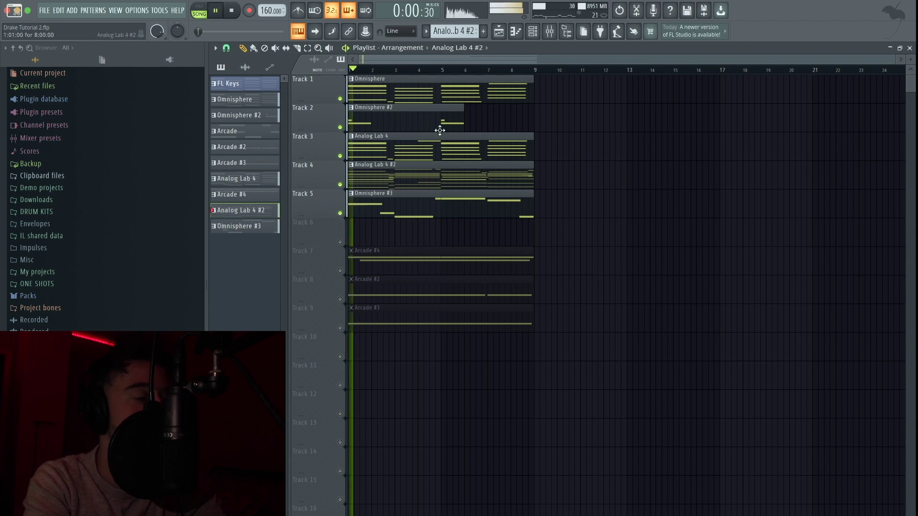
Step: Examine the effects on the Analog Lab 4 and Analog Lab 4 #2 mixer tracks during playback
click(551, 33)
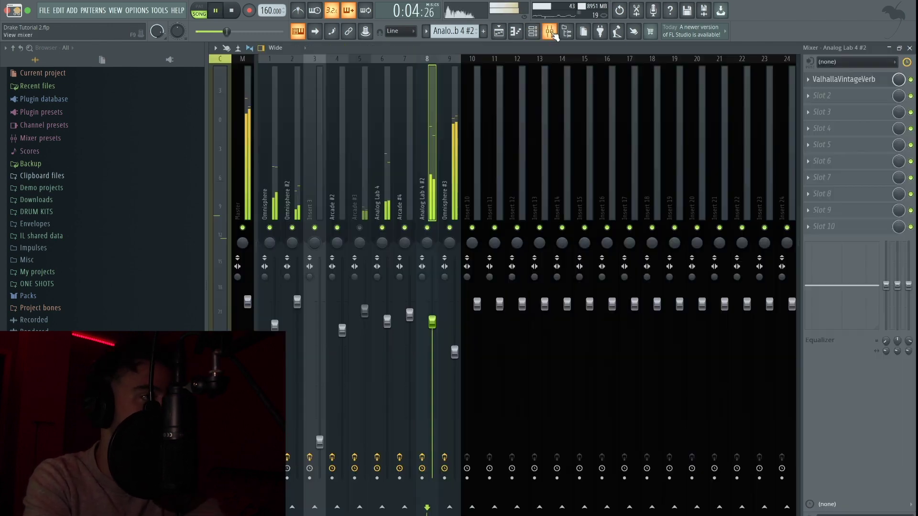
click(401, 174)
click(385, 172)
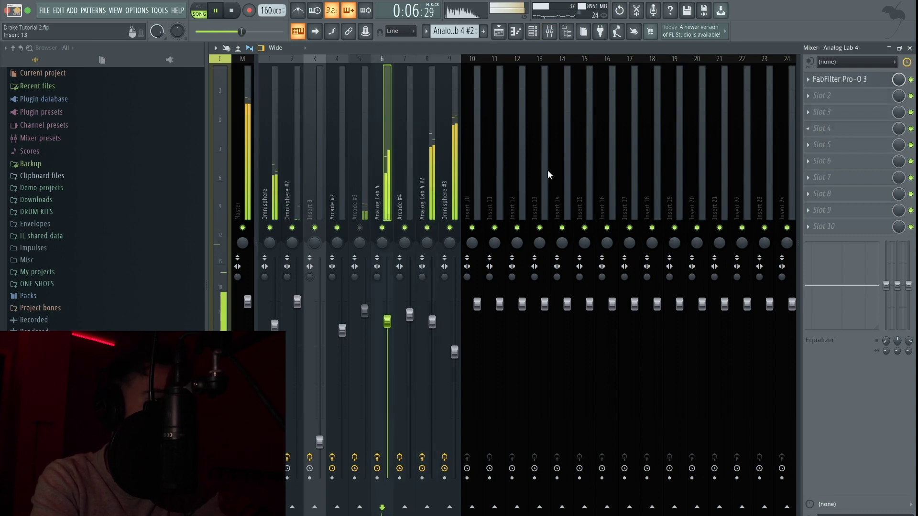
click(437, 162)
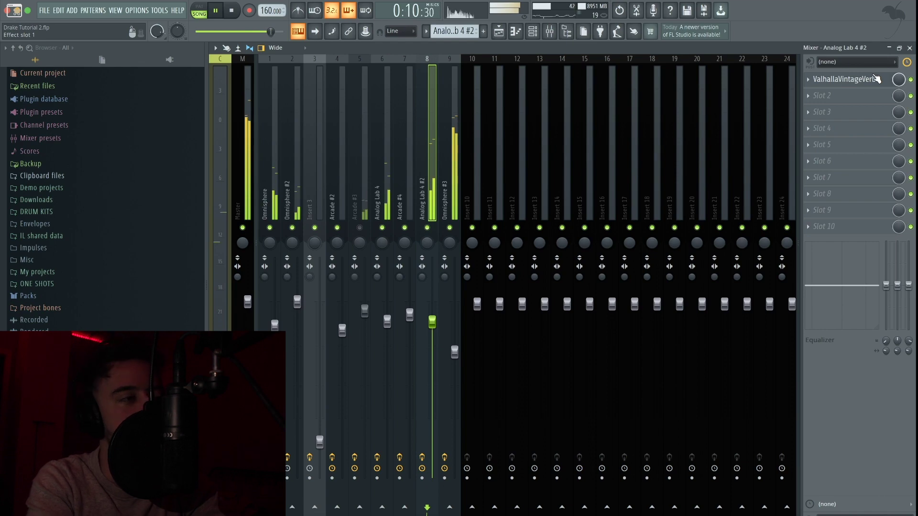
Step: Stop playback and unmute Track 7, which holds the Arcade #4 pattern, in the playlist
click(499, 31)
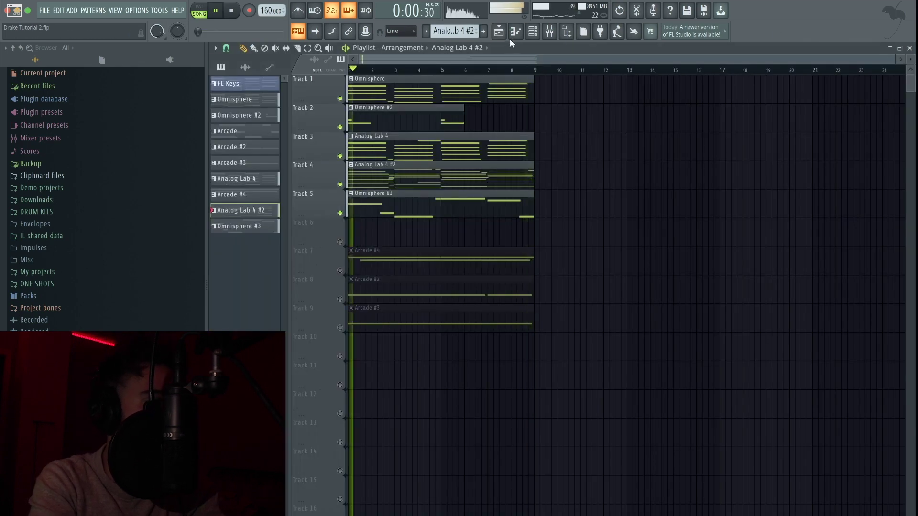
key(space)
click(340, 270)
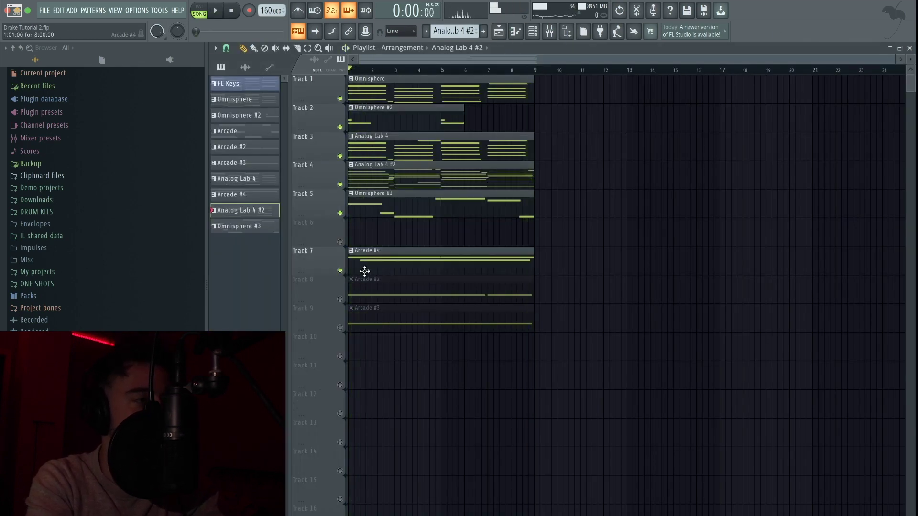
scroll(364, 271, up, 3)
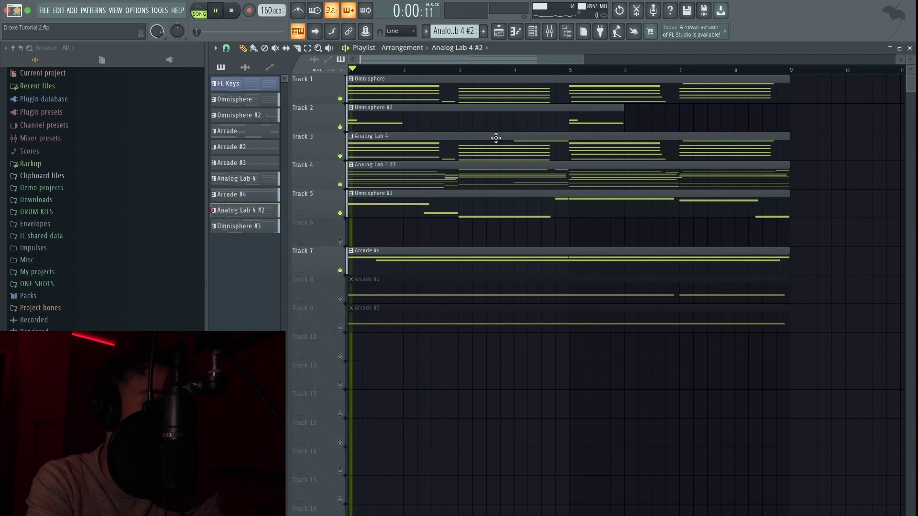
Step: Examine the Arcade #4 mixer track's effect chain and open its instrument from the channel rack
click(549, 31)
key(F6)
click(774, 46)
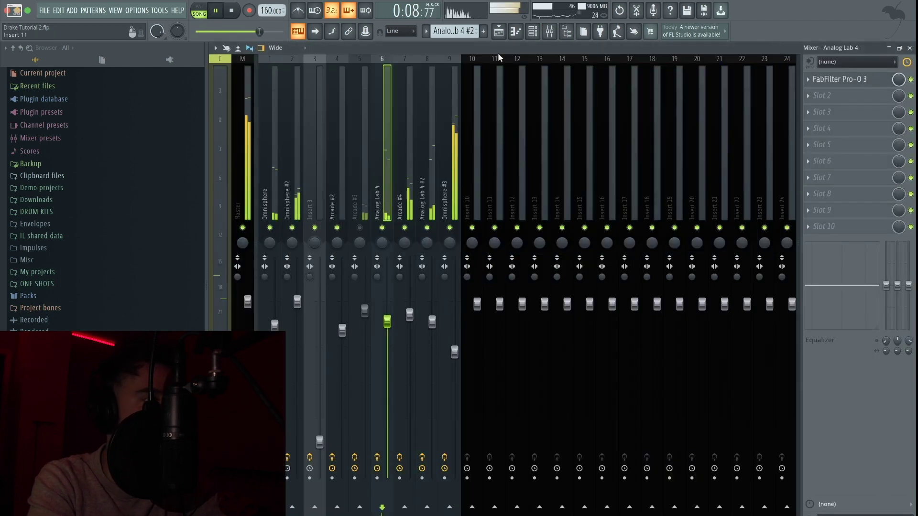
click(534, 32)
key(F6)
click(409, 196)
key(F6)
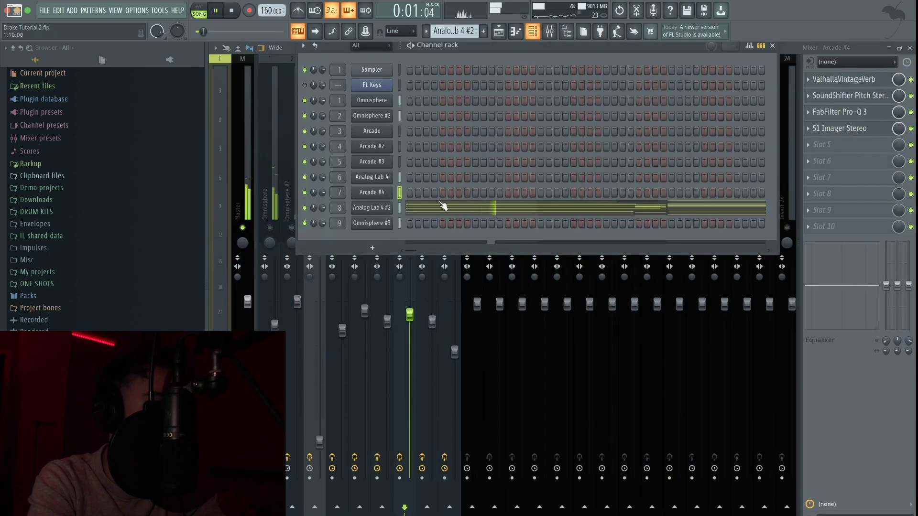
click(384, 193)
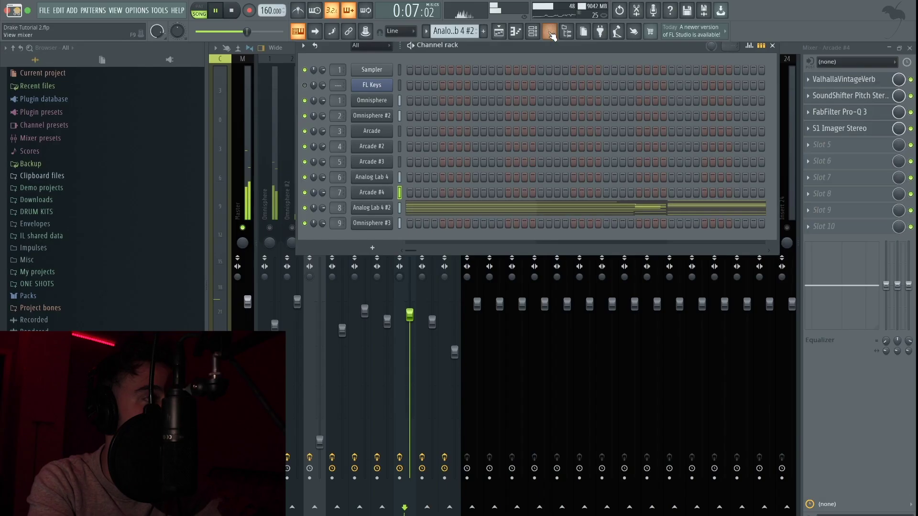
Step: Examine the Arcade #2 track's effects in the mixer, restore the other mixer tracks from solo and show the playlist
key(F6)
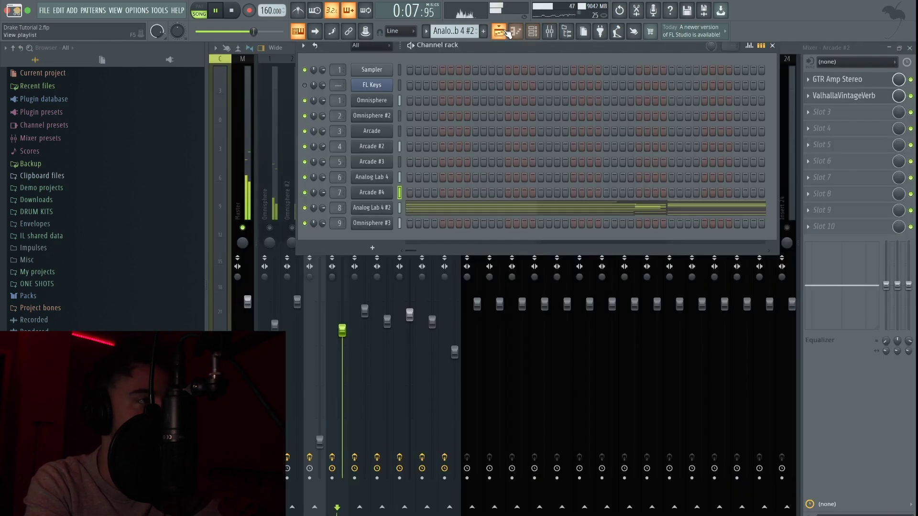
click(507, 34)
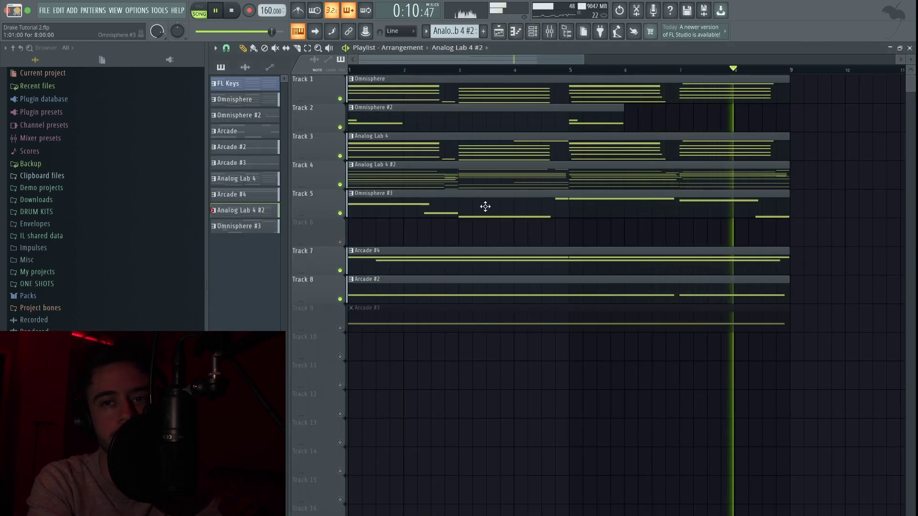
click(550, 31)
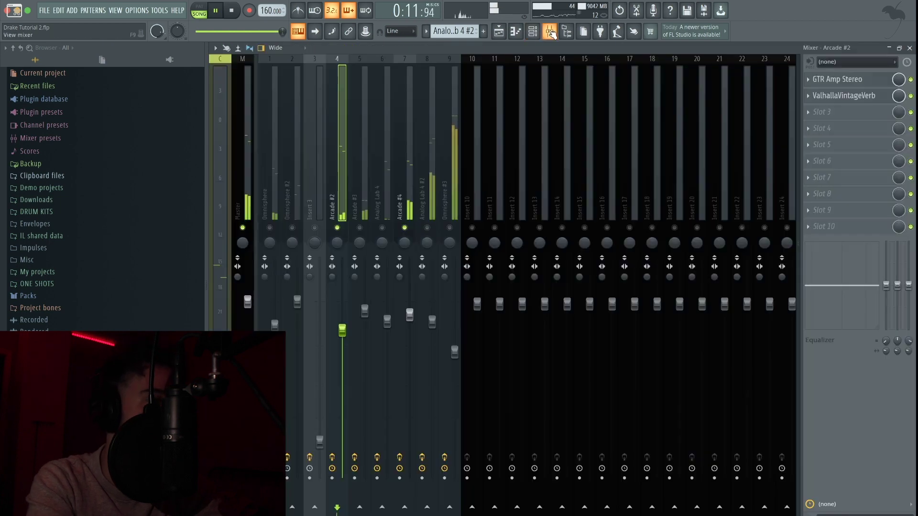
right_click(412, 230)
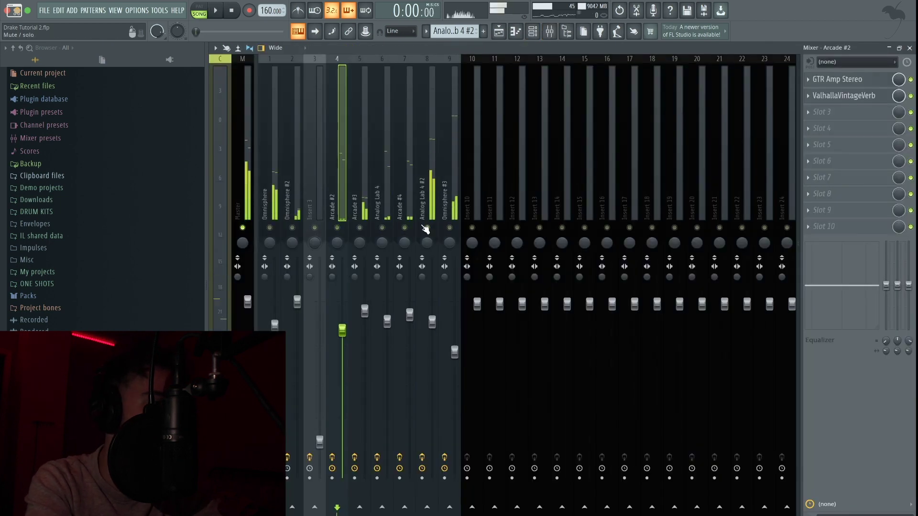
click(500, 32)
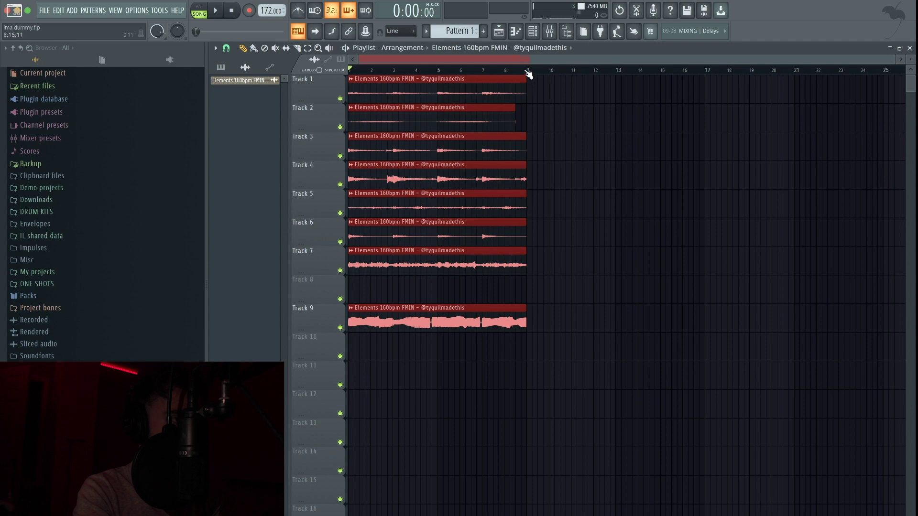
Step: Select bars 1 to 8 on the playlist timeline and open the Ardist 2020 Collection drum kit's Snares folder
drag(528, 72, 349, 70)
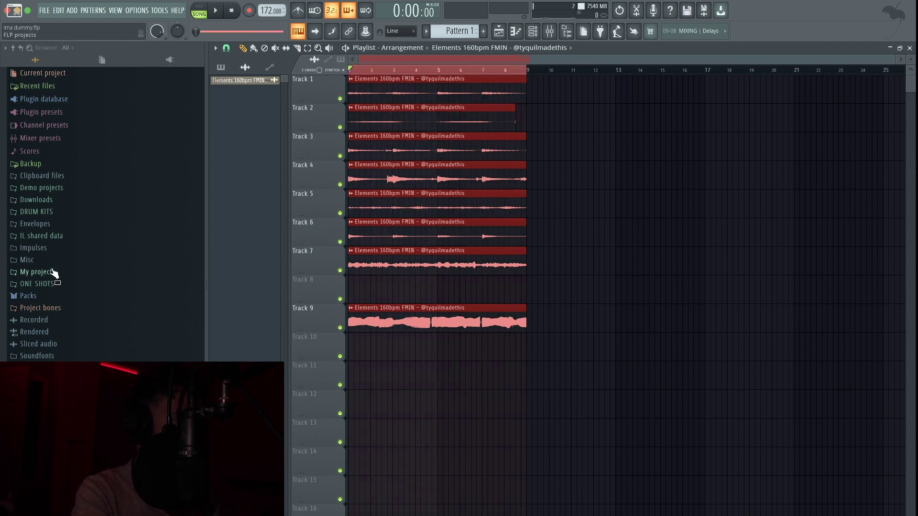
click(47, 212)
click(72, 272)
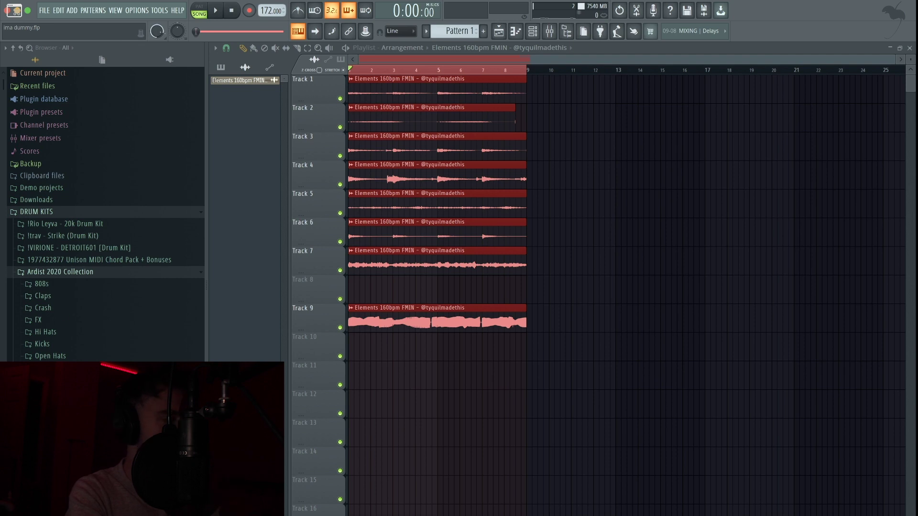
click(45, 332)
key(F6)
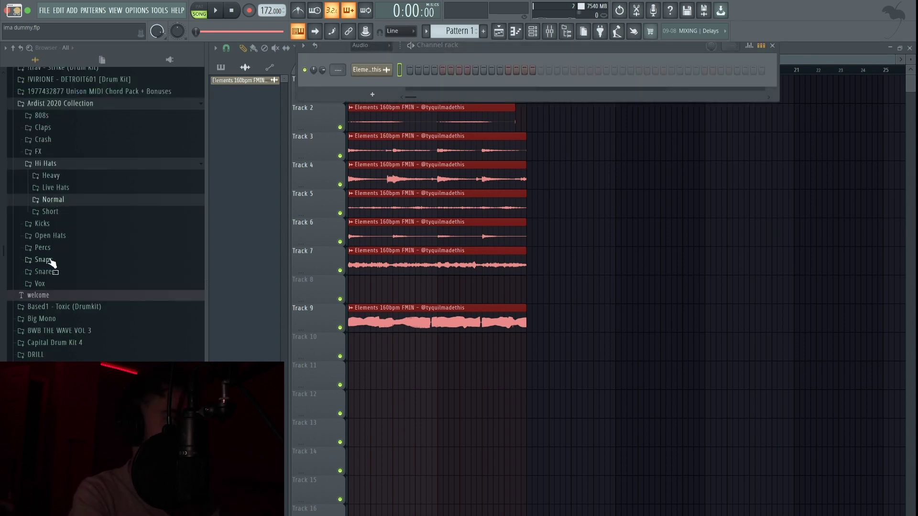
click(52, 275)
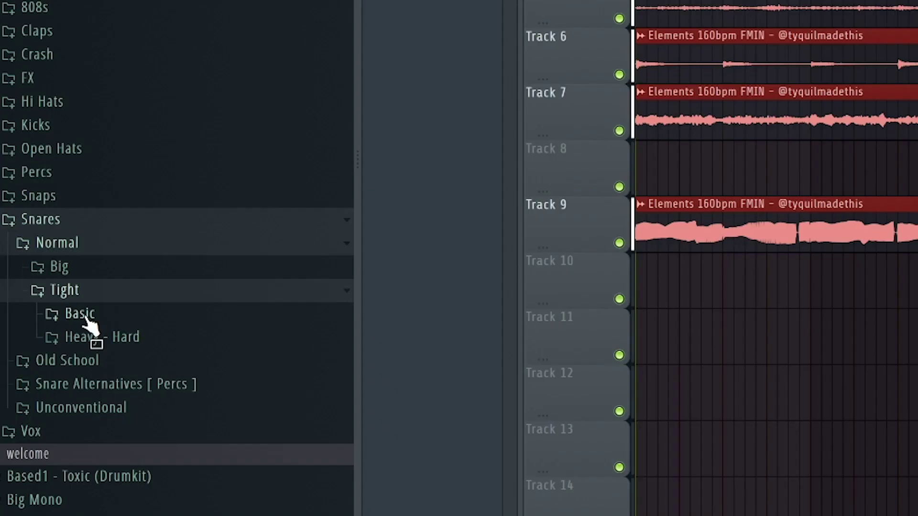
Step: Search the Ardist 2020 Collection's Tight snare folders for a suitable snare sample
click(72, 337)
scroll(205, 309, up, 5)
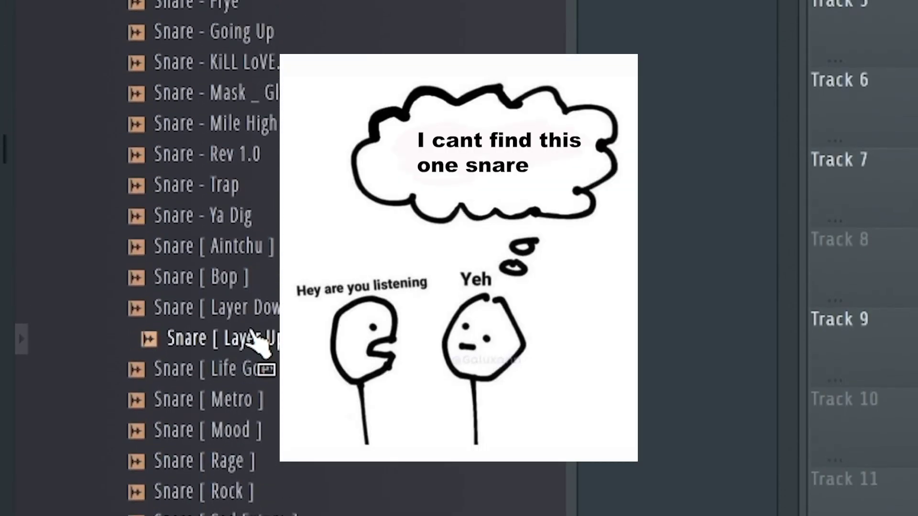
scroll(265, 265, up, 3)
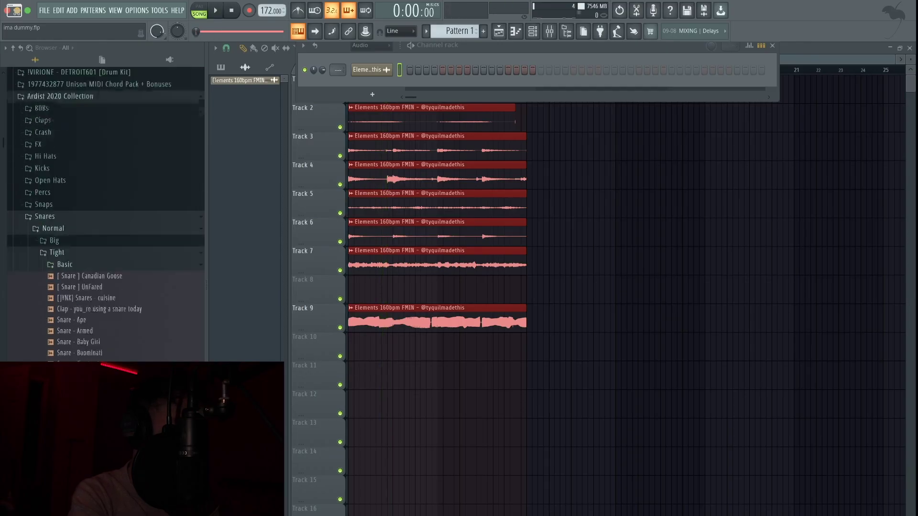
scroll(86, 301, up, 2)
click(61, 311)
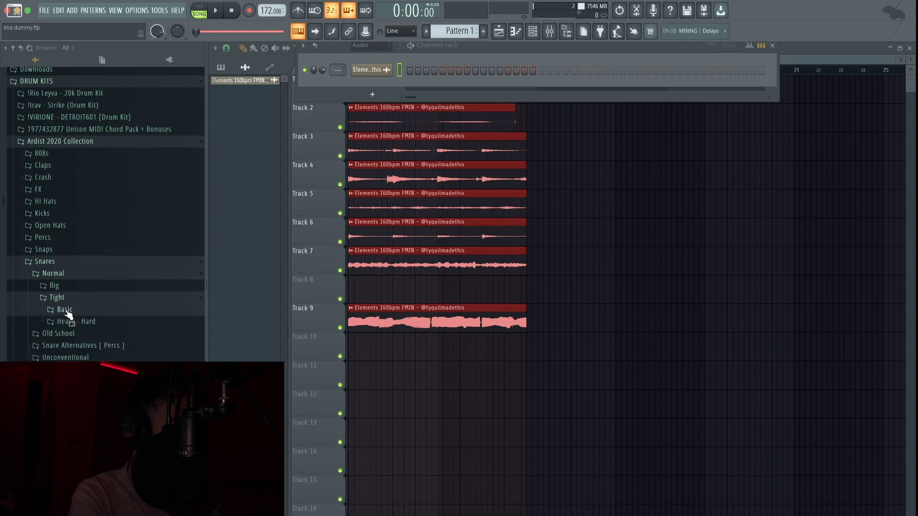
click(69, 323)
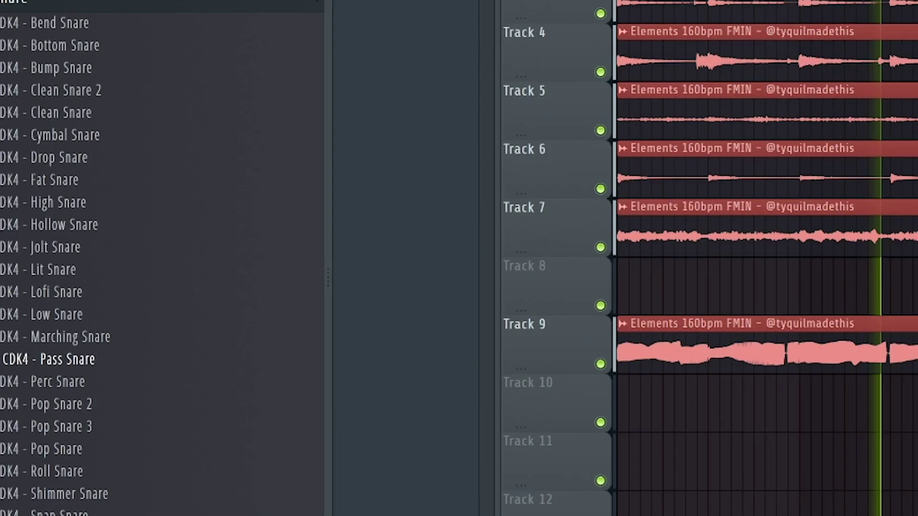
Step: Add the CDK4 - Pass Snare sample from Capital Drum Kit 4 to the channel rack
drag(48, 359, 444, 89)
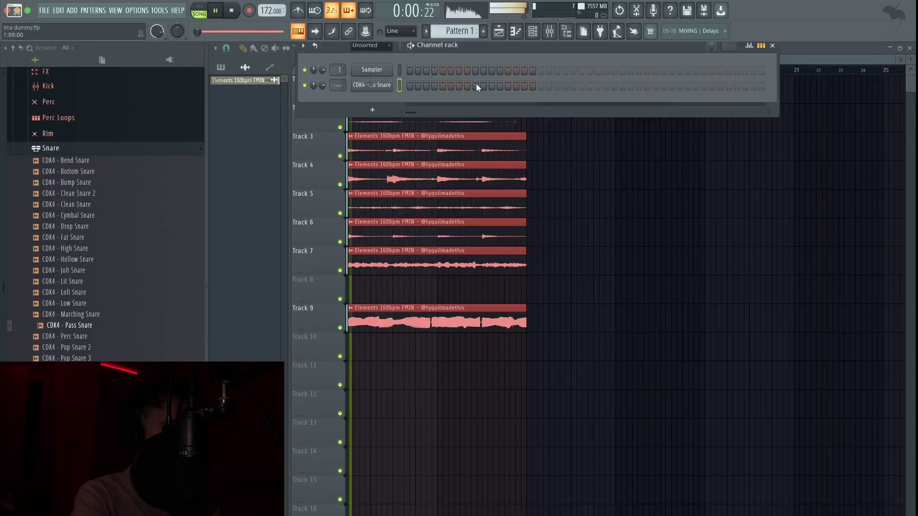
key(F6)
key(space)
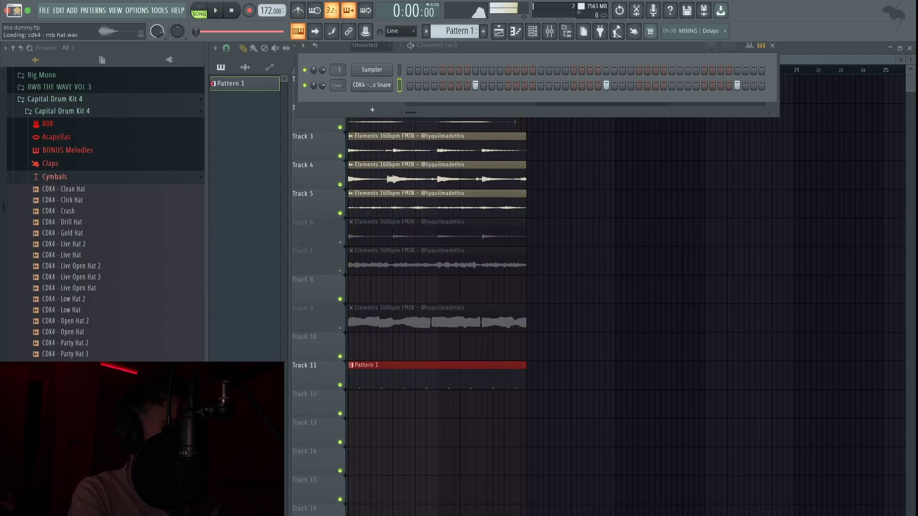
Step: Add the CDK4 - RnB Hat sample as a channel and fill its pattern on every 2 steps
drag(62, 375, 384, 99)
right_click(391, 98)
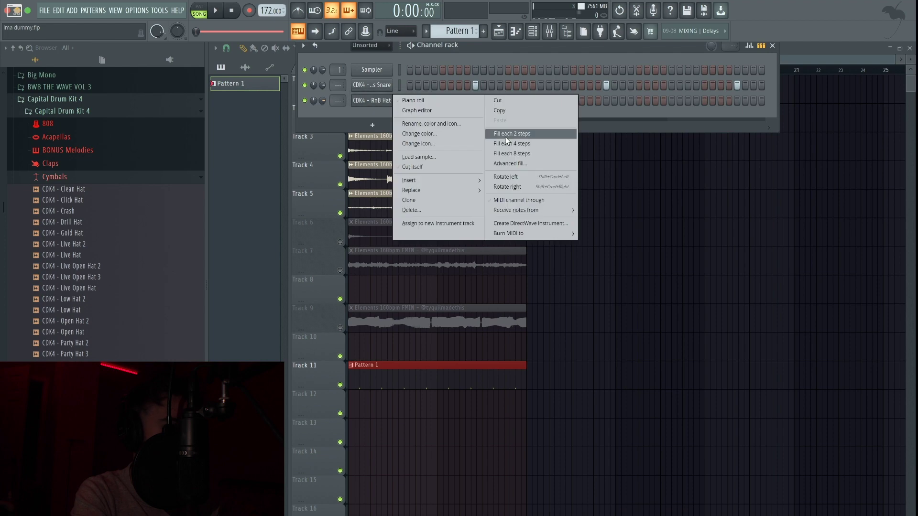
click(515, 134)
key(space)
right_click(391, 98)
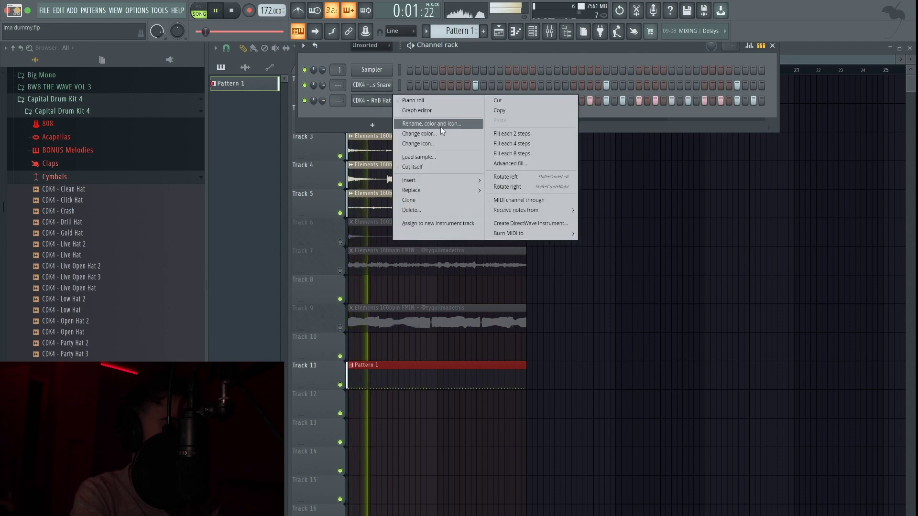
click(356, 113)
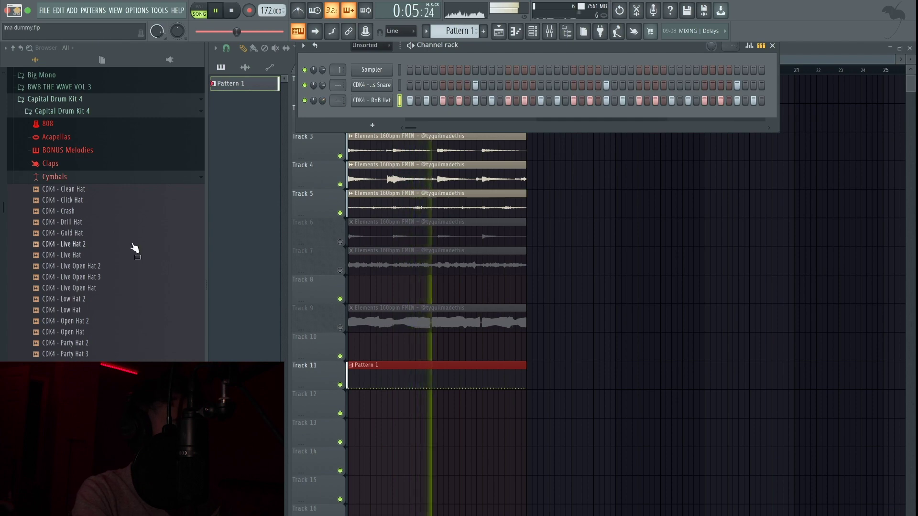
Step: Add the CDK4 - Tiny Rim sample as a channel and place hits on steps 15 and 19
scroll(71, 225, up, 3)
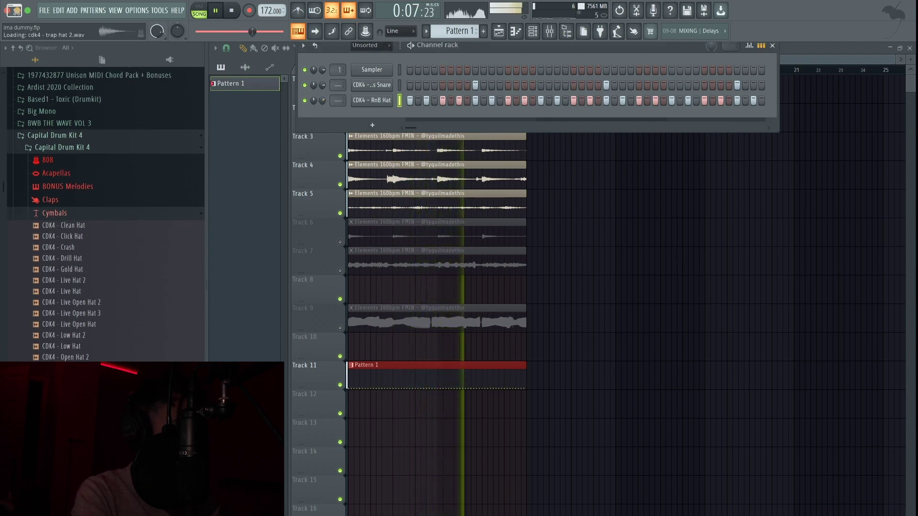
click(66, 213)
drag(48, 315, 373, 110)
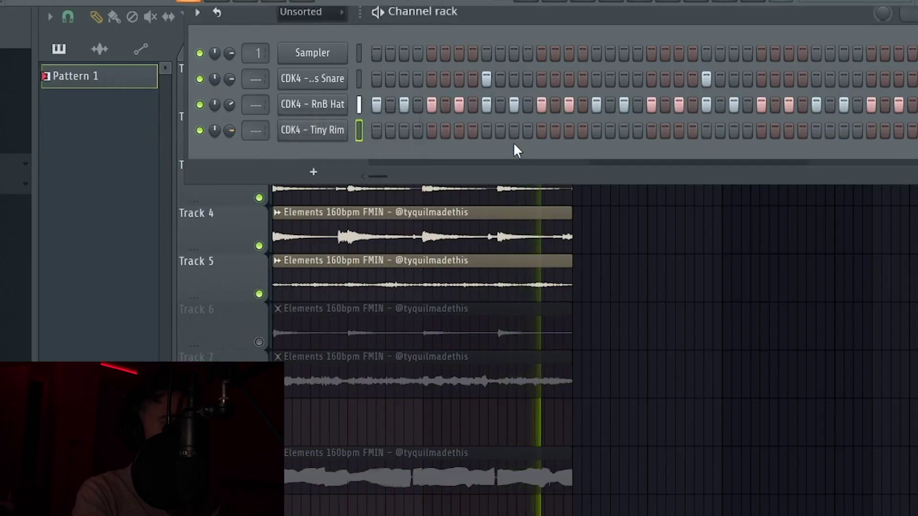
click(568, 129)
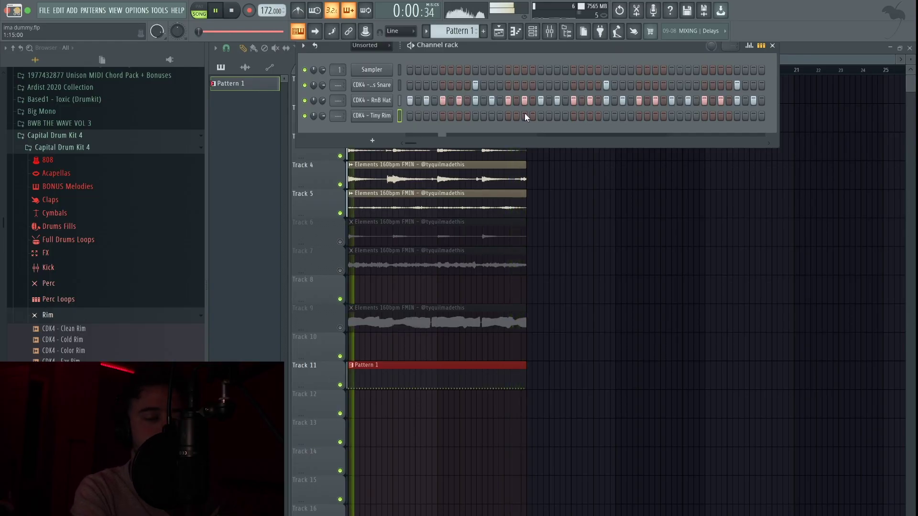
click(557, 115)
Step: Duplicate the two Tiny Rim notes along the rest of the pattern in the piano roll
right_click(381, 115)
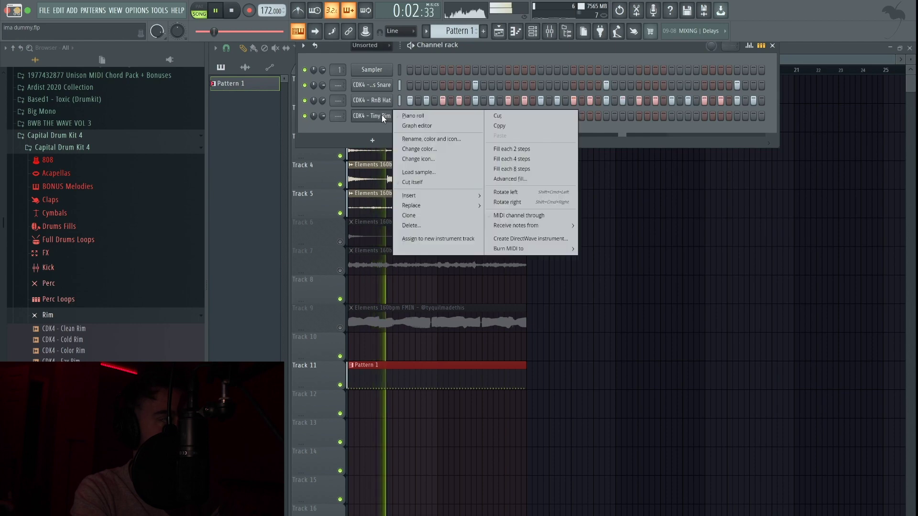
click(415, 115)
drag(553, 92, 366, 115)
key(ctrl+b)
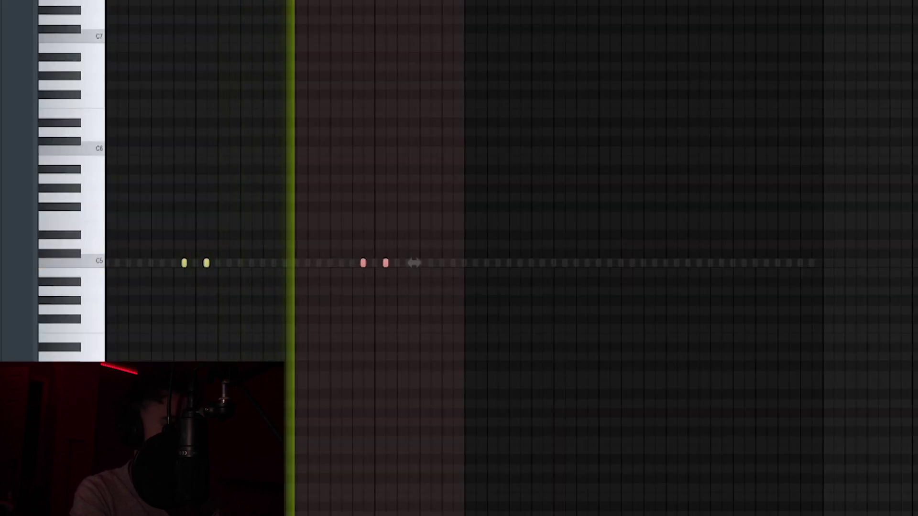
key(ctrl+b)
key(ctrl+b)
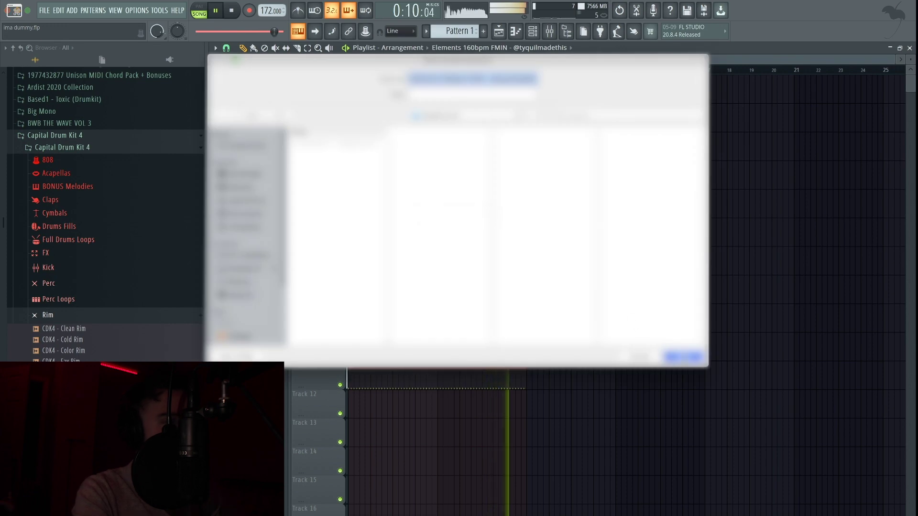
Step: Save Track 5's audio clip as a separate Part_1 sample and raise its Boost in the precomputed effects
click(657, 352)
click(533, 31)
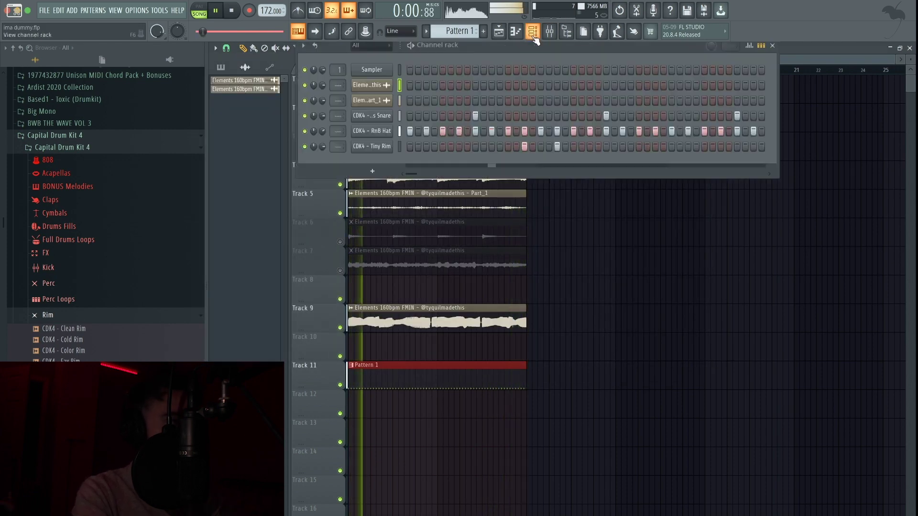
double_click(390, 206)
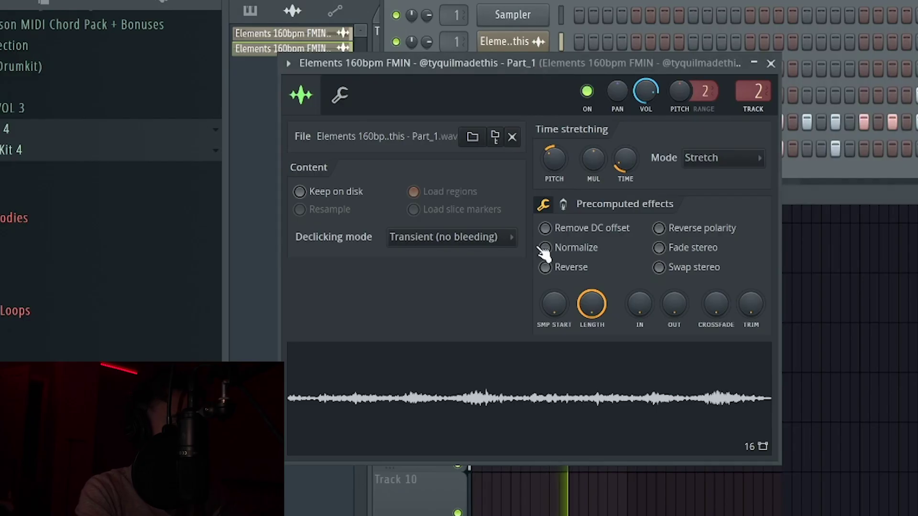
click(565, 205)
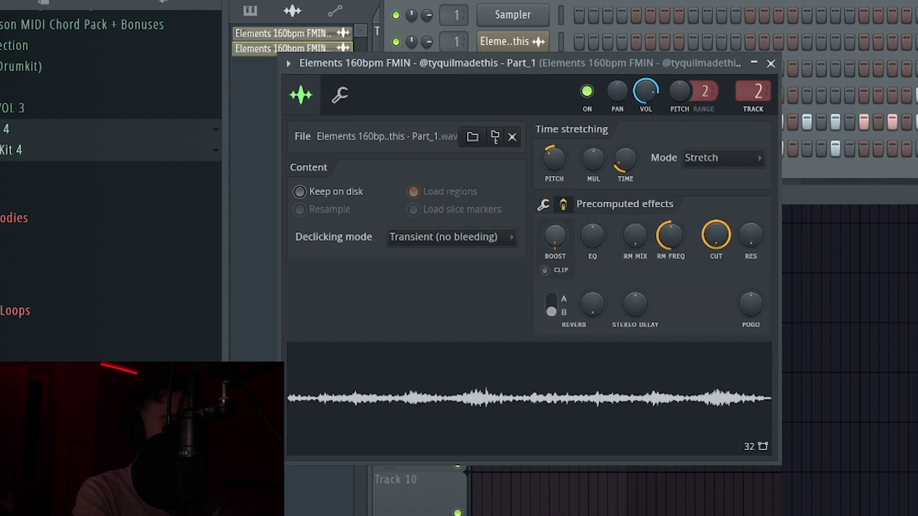
drag(555, 236, 555, 222)
click(771, 64)
click(621, 240)
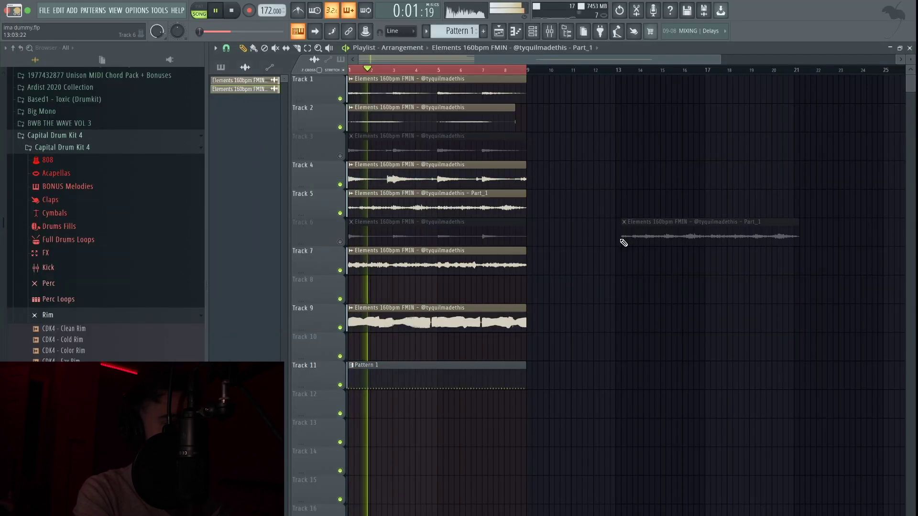
right_click(624, 242)
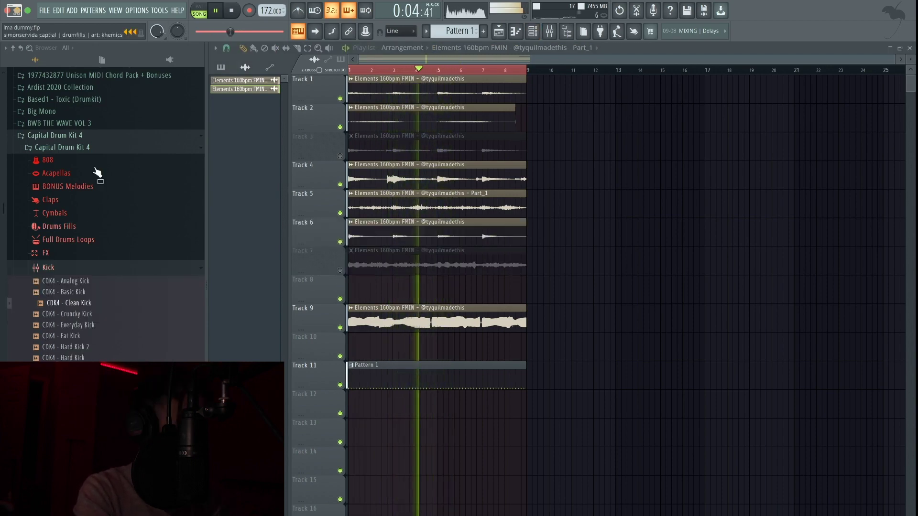
Step: Stop playback, find HYDRA-KICK (4) in the HYDRA kit's Kick folder and show the channel rack
key(space)
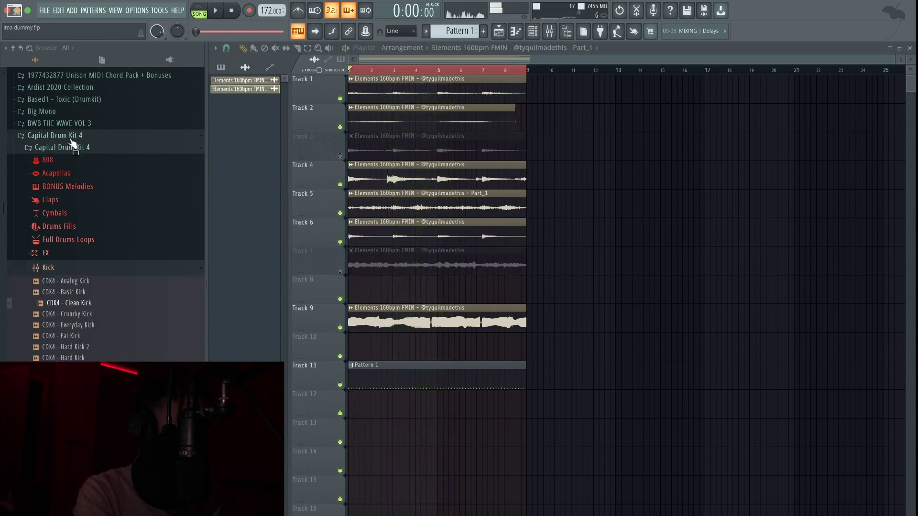
click(68, 136)
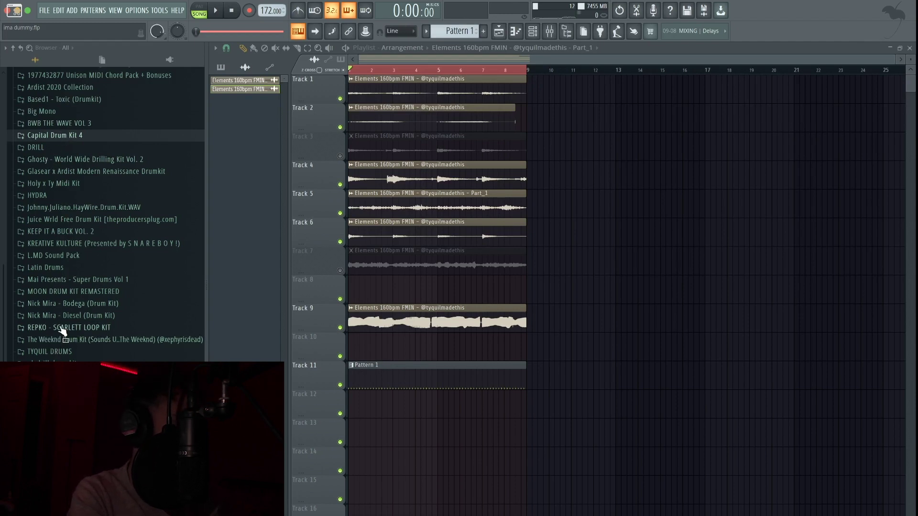
click(43, 195)
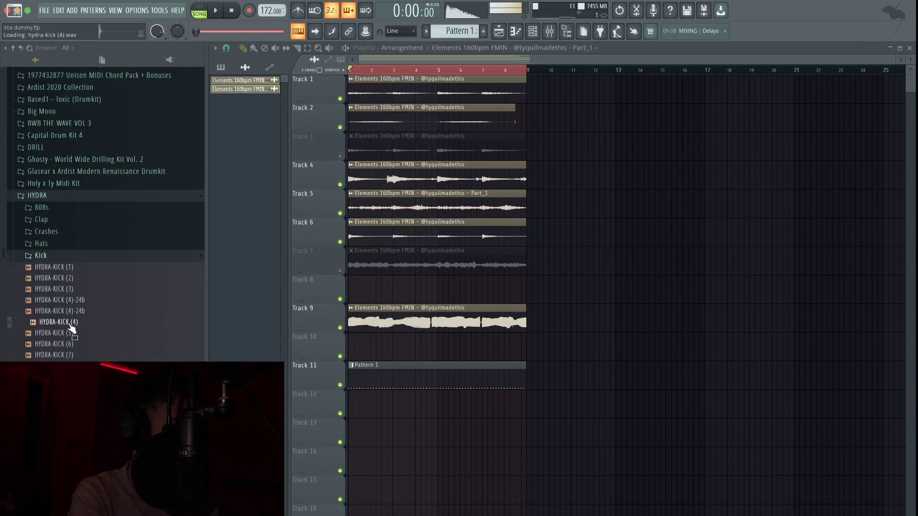
click(533, 33)
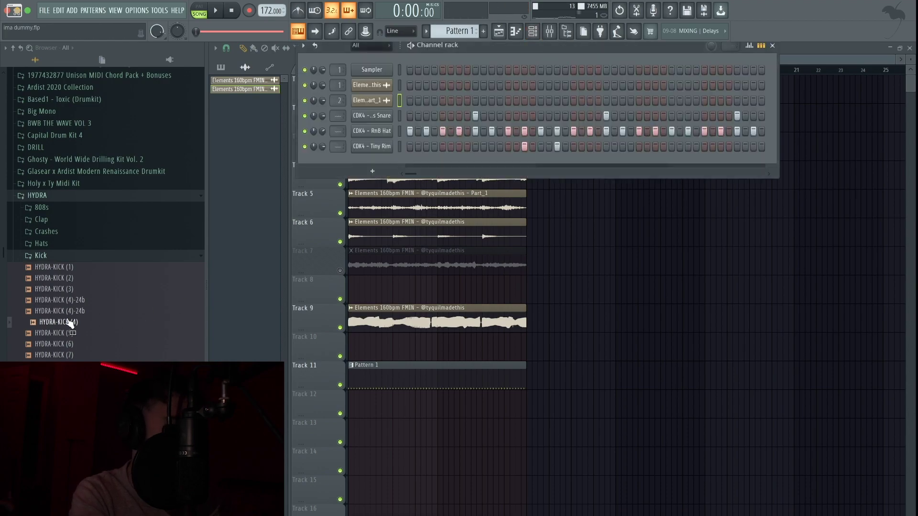
Step: Add HYDRA-KICK (4) as a channel and place kicks on steps 1, 7, 13 and 29
drag(70, 323, 403, 162)
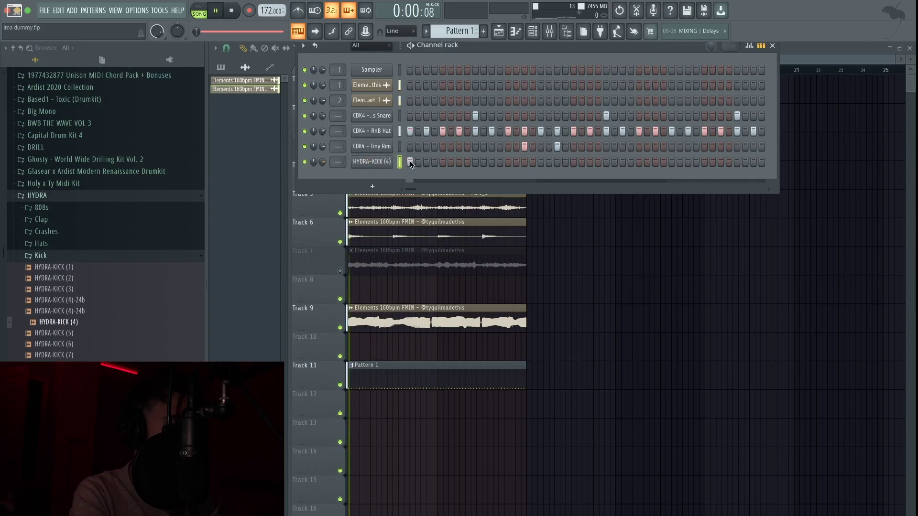
click(508, 162)
click(639, 161)
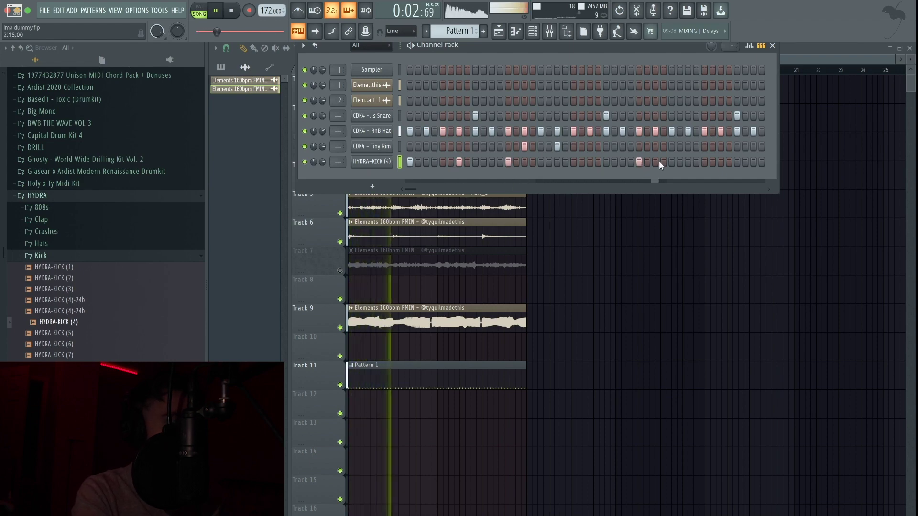
Step: Place a HYDRA-KICK (4) kick on step 23 of the pattern
click(589, 162)
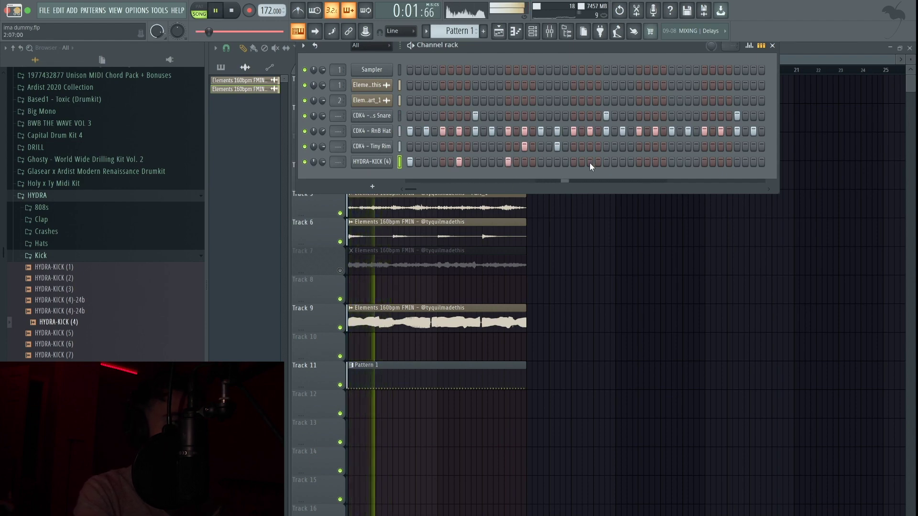
click(647, 161)
click(648, 161)
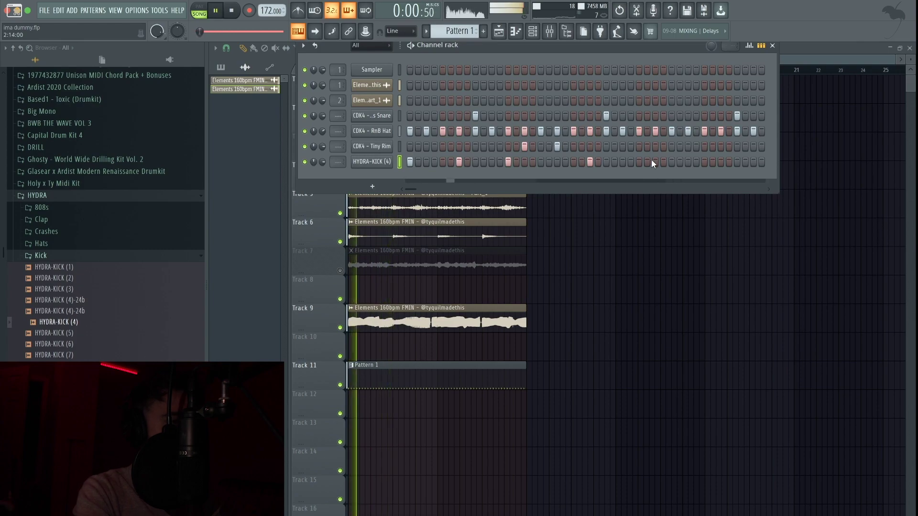
Step: Open the HYDRA-KICK (4) channel in the piano roll and duplicate its kick notes along the pattern
right_click(382, 162)
click(412, 166)
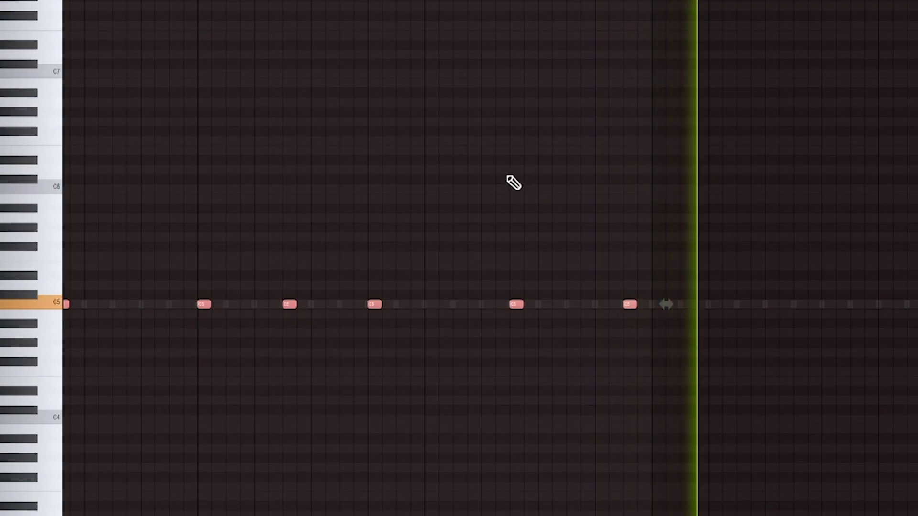
scroll(514, 182, down, 3)
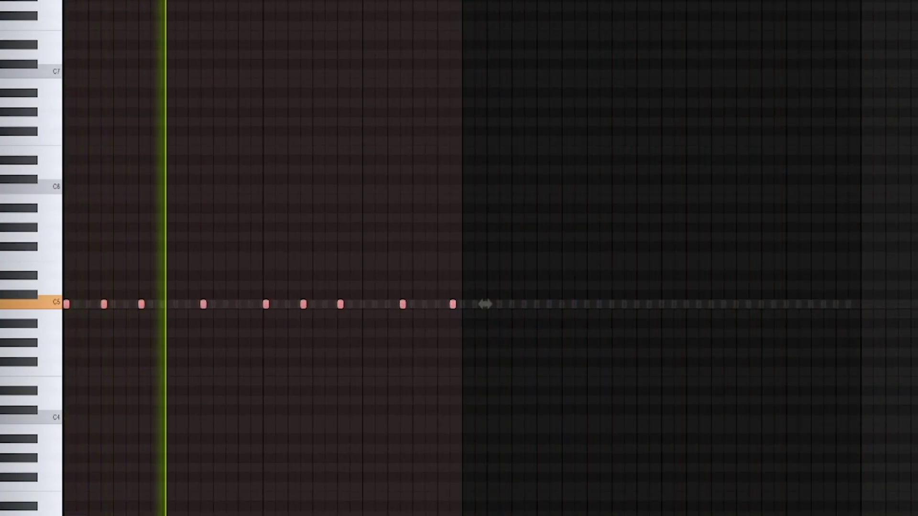
key(ctrl+b)
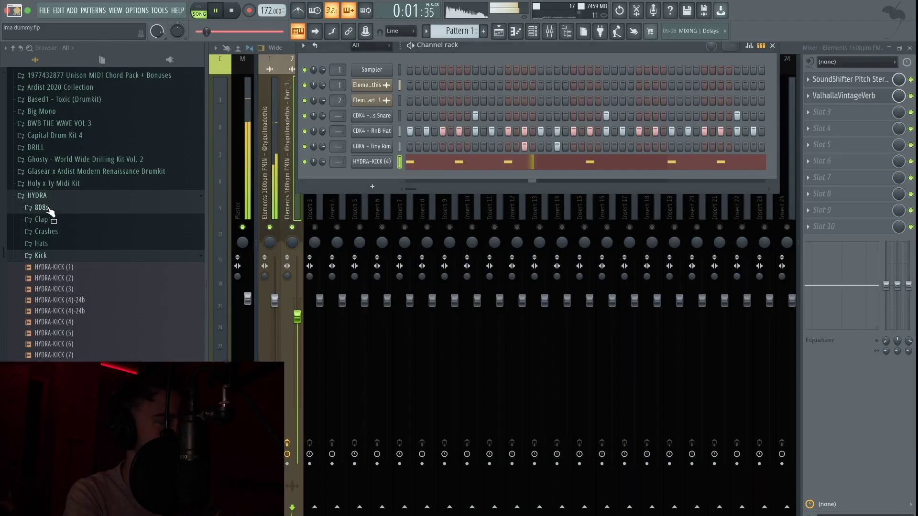
Step: Browse the HYDRA, Ardist 2020 Collection and Capital Drum Kit 4 folders for an 808 sample with playback stopped
click(48, 208)
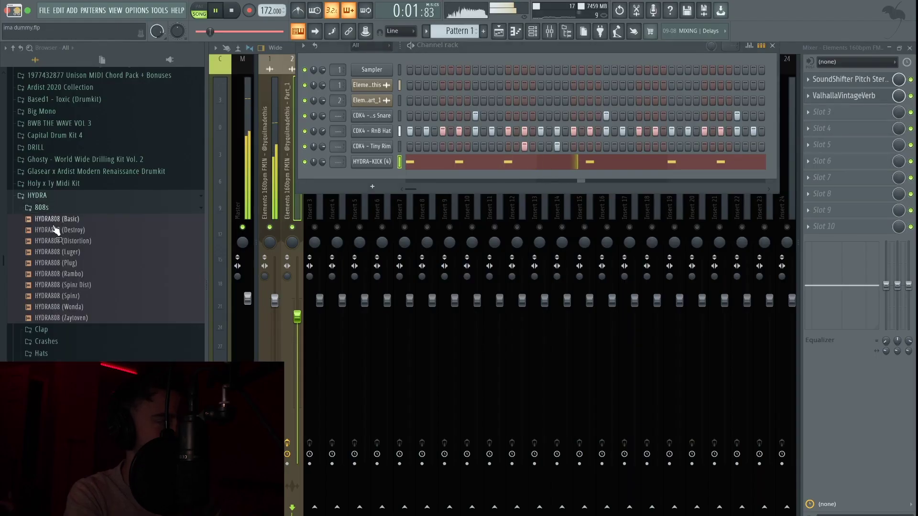
click(67, 87)
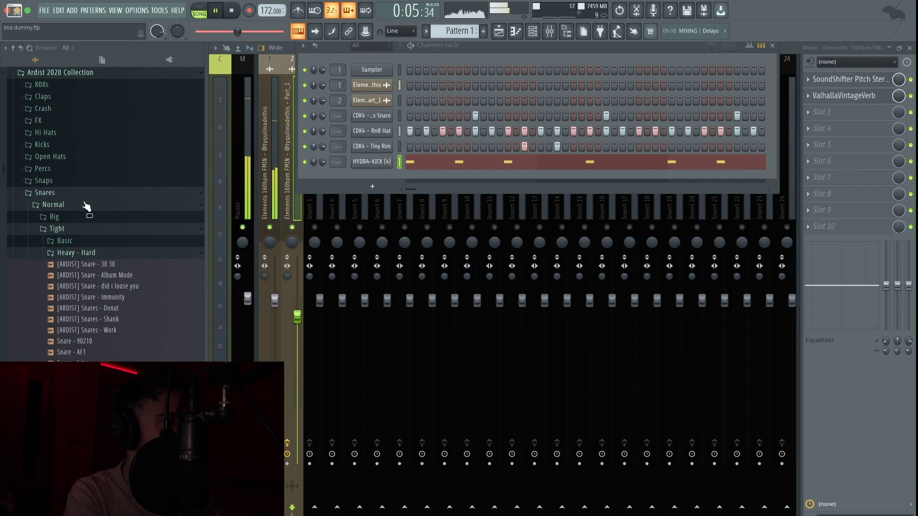
click(55, 91)
key(space)
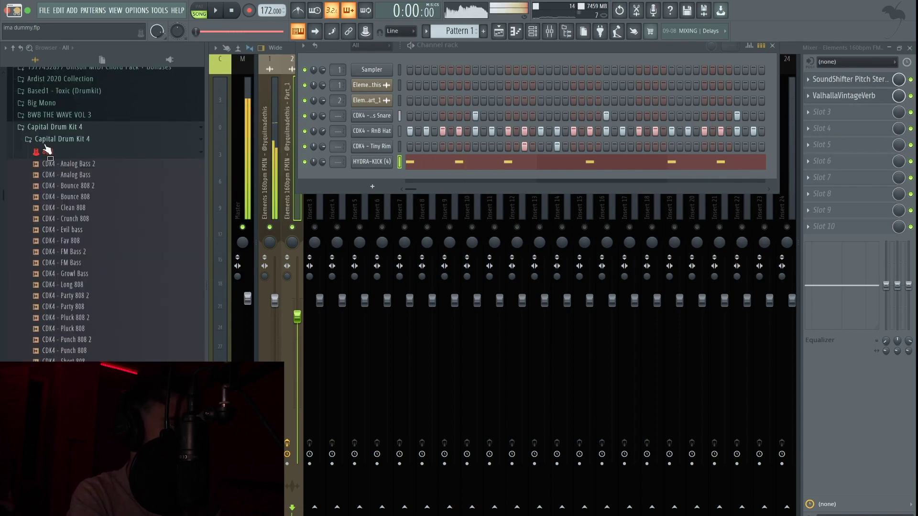
scroll(58, 184, up, 1)
scroll(62, 217, down, 15)
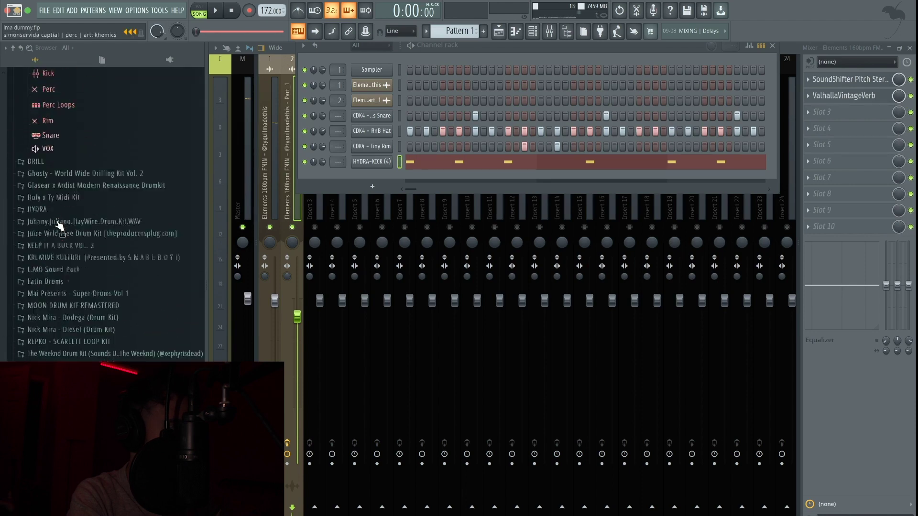
key(space)
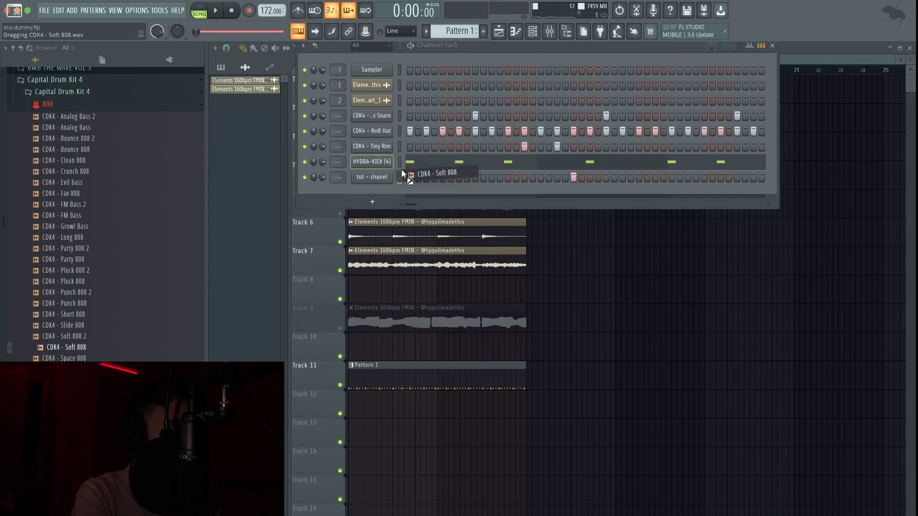
Step: Add CDK4 - Soft 808 as a channel and increase the Out fade in its precomputed effects
drag(374, 190, 374, 190)
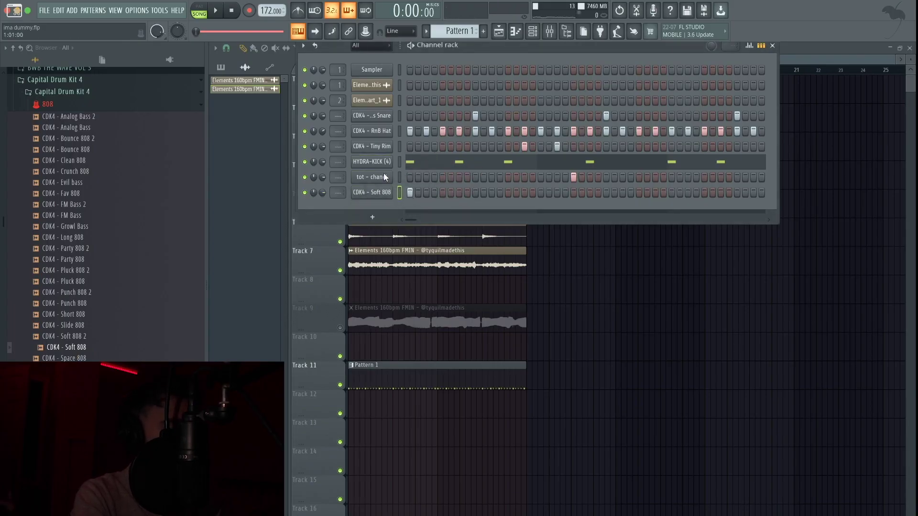
key(F7)
key(F6)
click(318, 174)
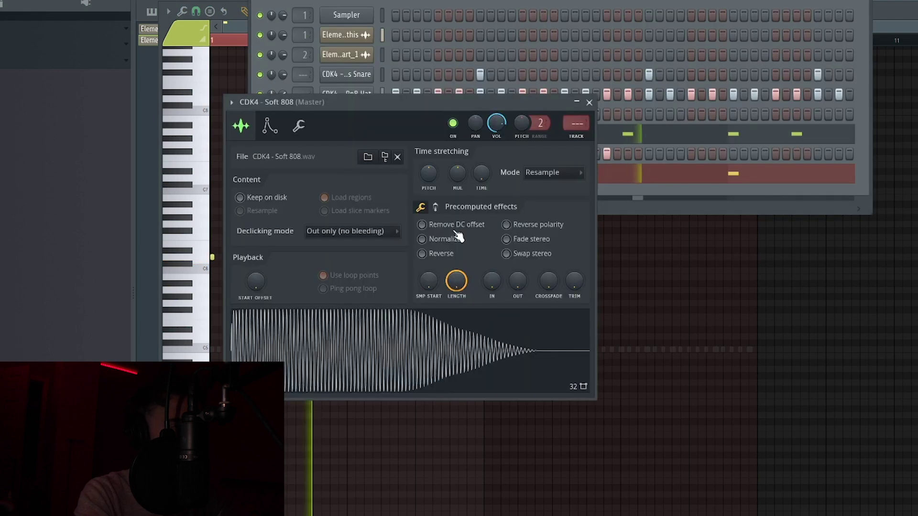
drag(516, 282, 515, 281)
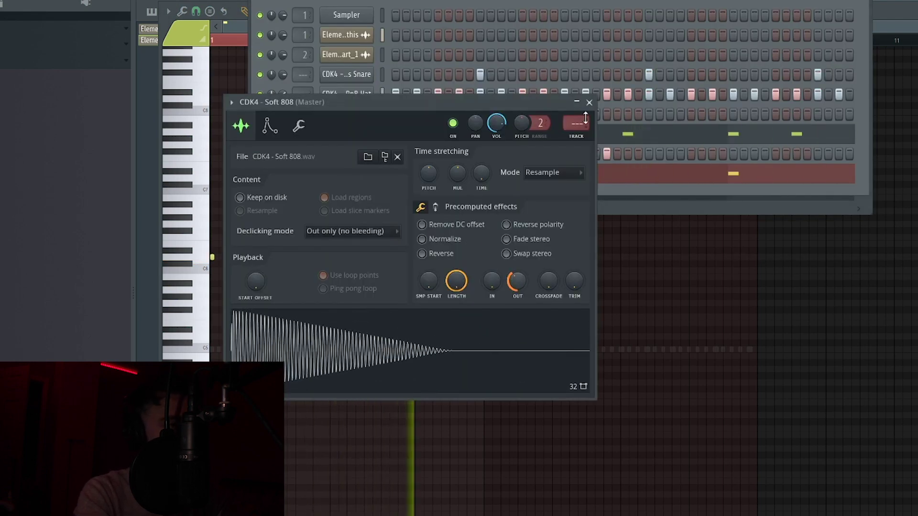
click(589, 102)
key(F6)
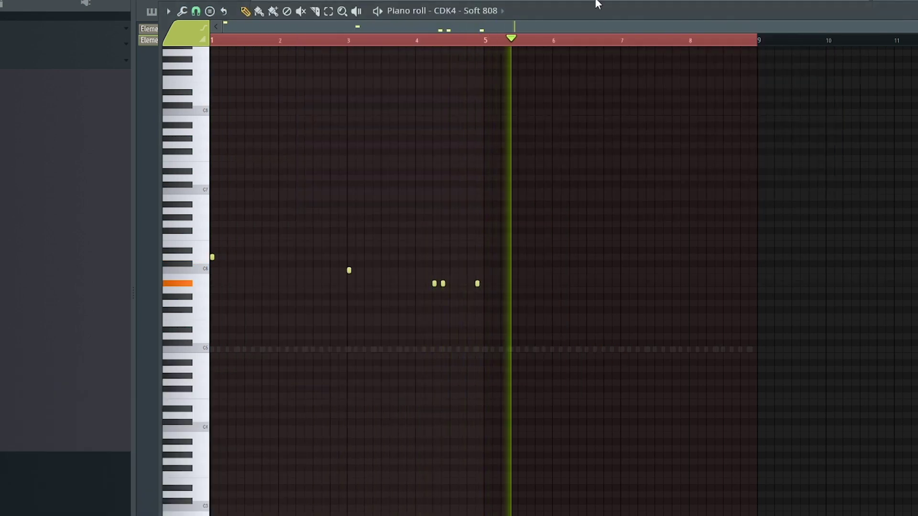
Step: Place a Soft 808 A#5 note at the start of bar 5 and set the piano roll snap to 1/4 beat
click(486, 283)
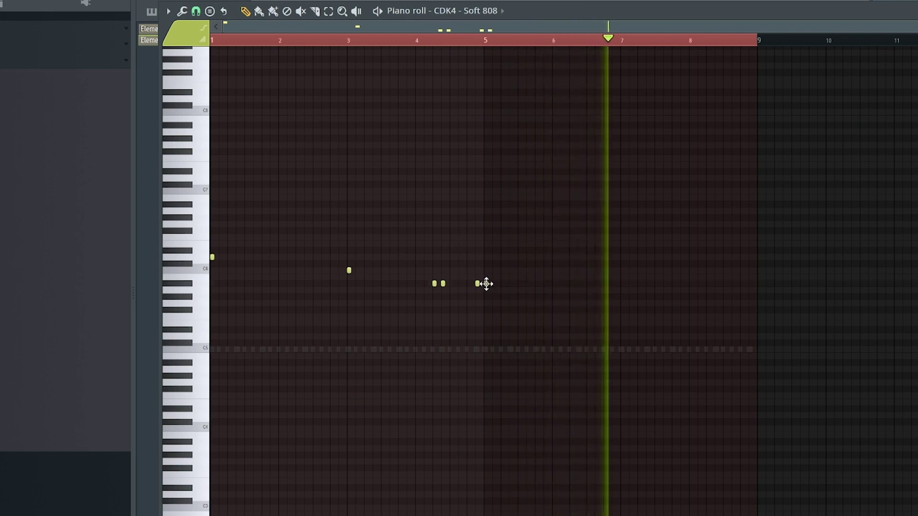
scroll(510, 291, up, 3)
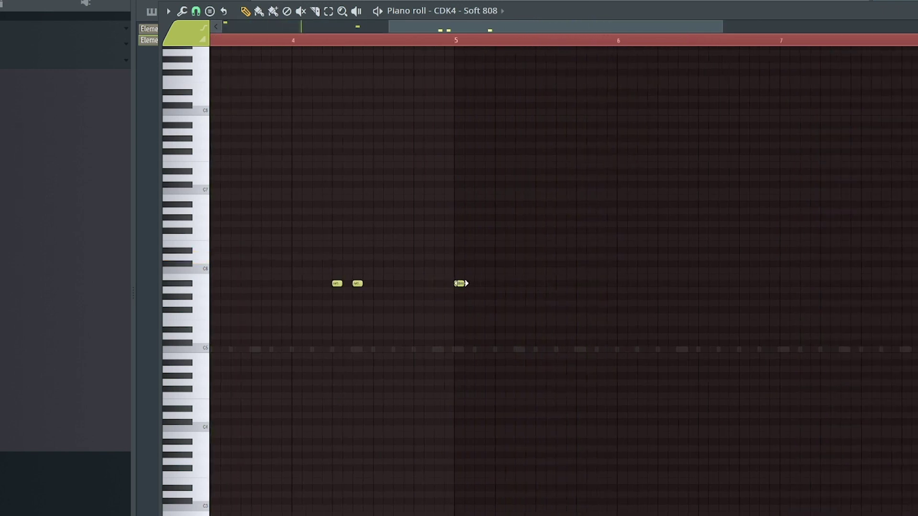
click(195, 11)
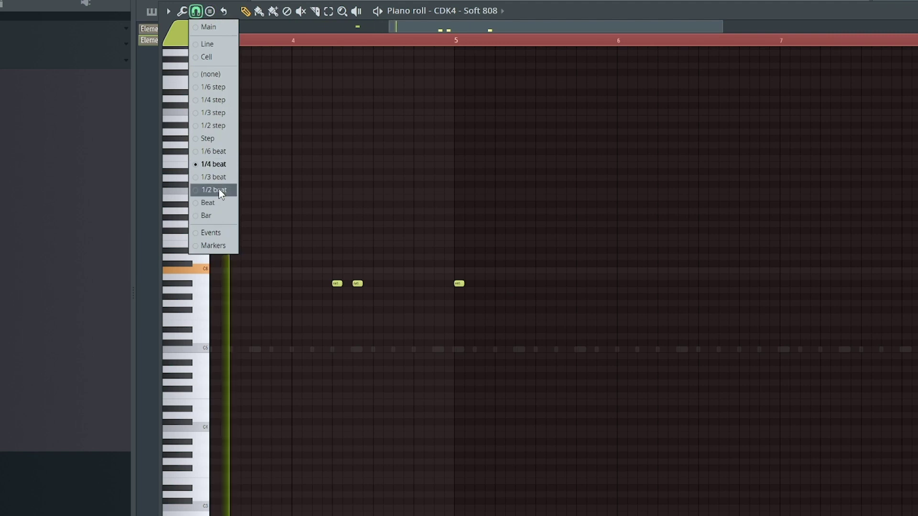
click(219, 164)
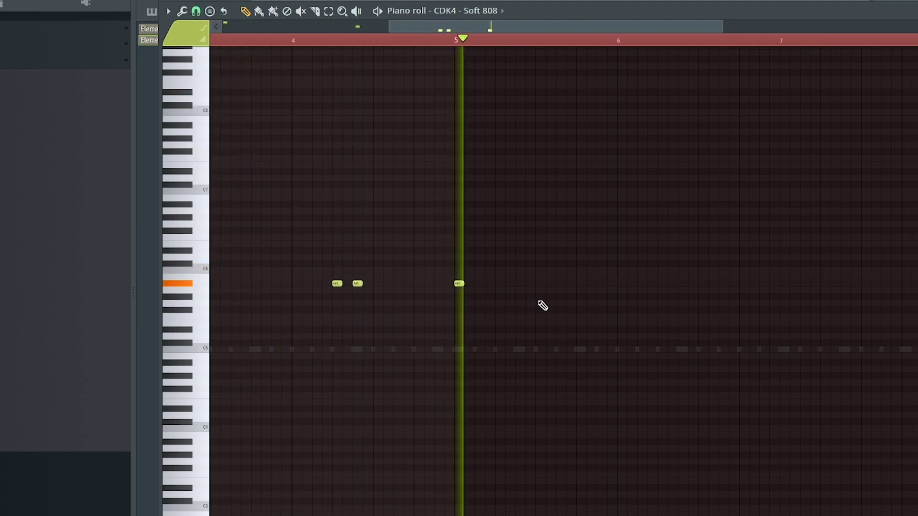
scroll(598, 296, down, 3)
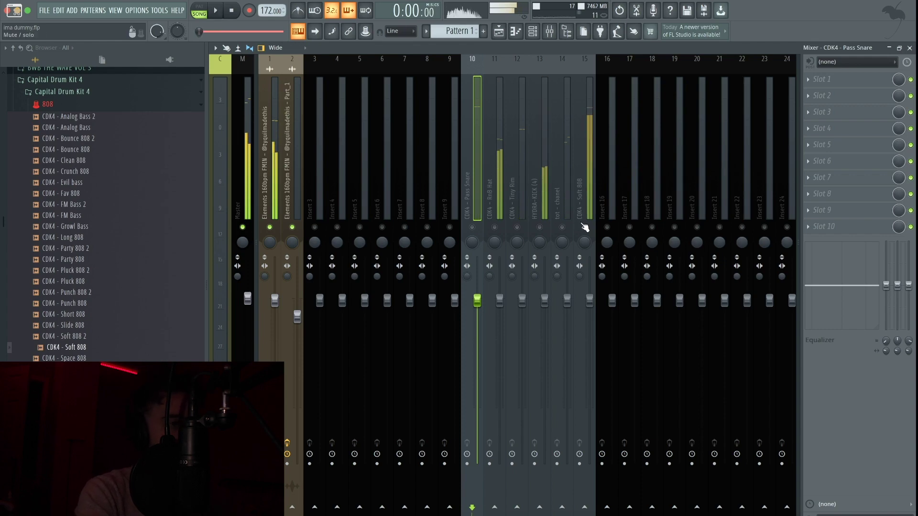
Step: Load Fruity Fast Dist into slot 1 of the CDK4 - Soft 808 mixer track and choose one of its presets
click(583, 185)
key(space)
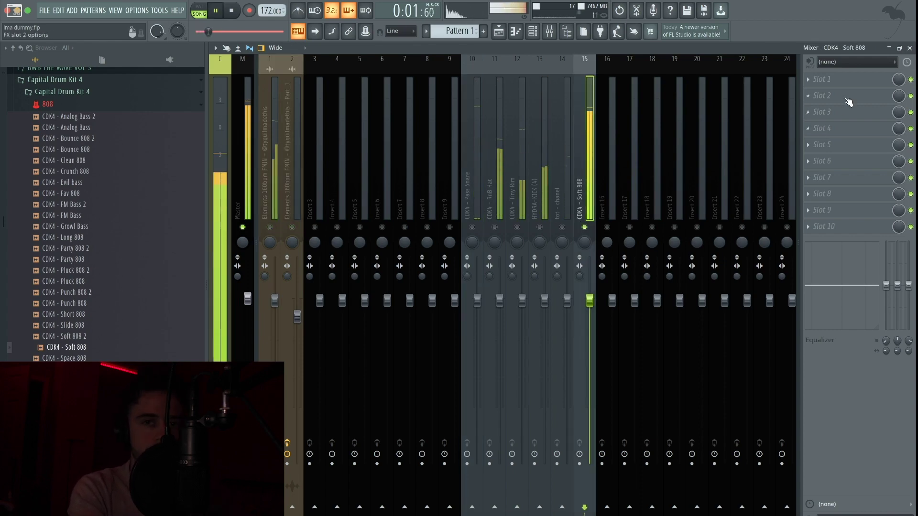
click(822, 79)
mouse_move(820, 93)
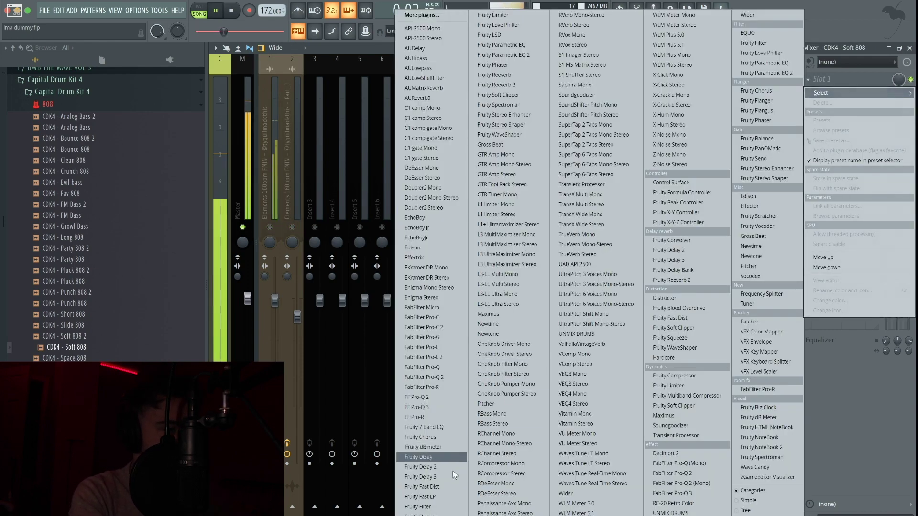
click(435, 488)
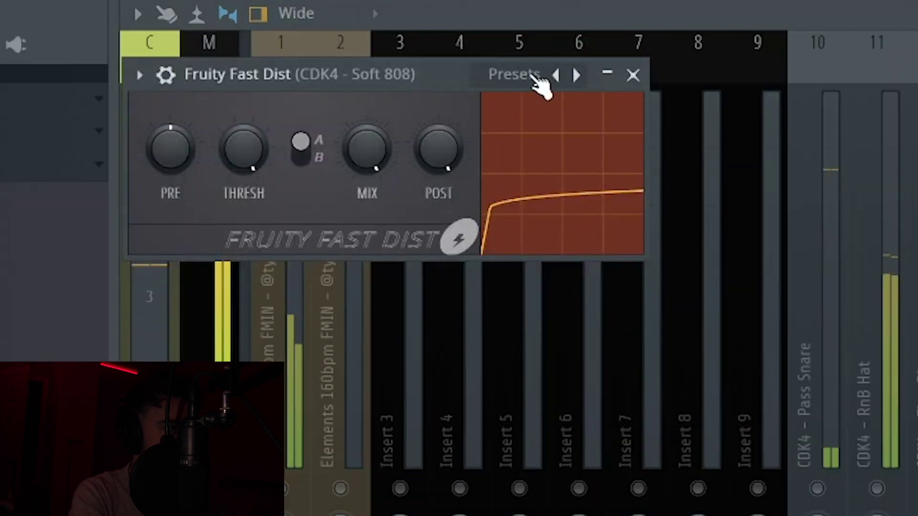
click(368, 74)
click(584, 254)
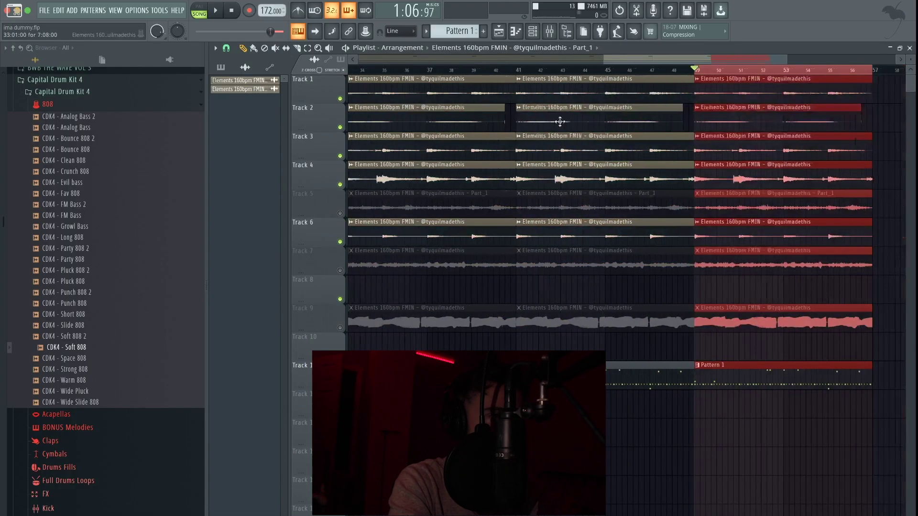
Step: Automate the SoundShifter Pitch Stereo mix level over the arrangement and move the automation clip to Track 13
drag(632, 58, 358, 58)
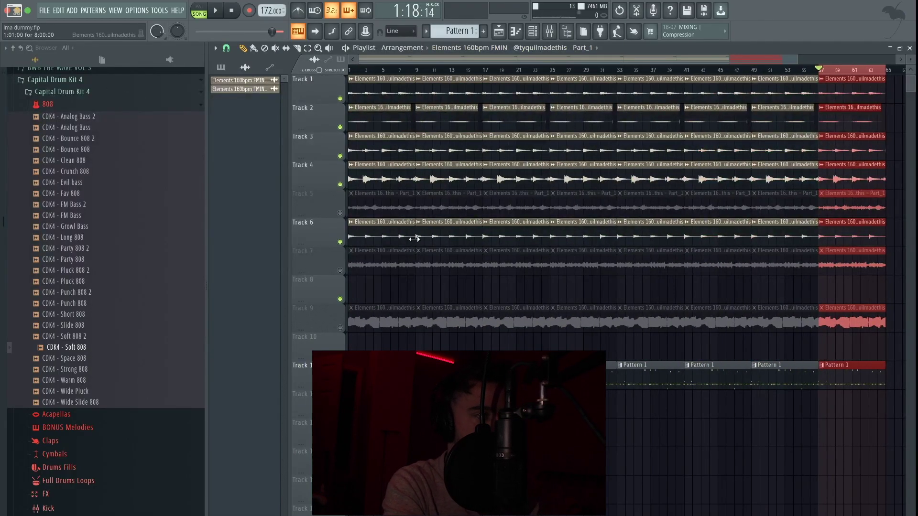
scroll(414, 238, up, 2)
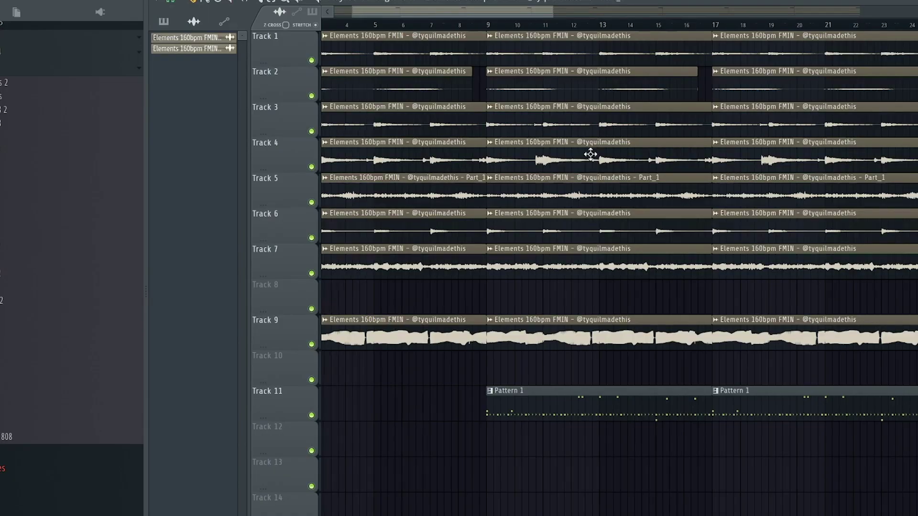
scroll(389, 355, down, 3)
key(F9)
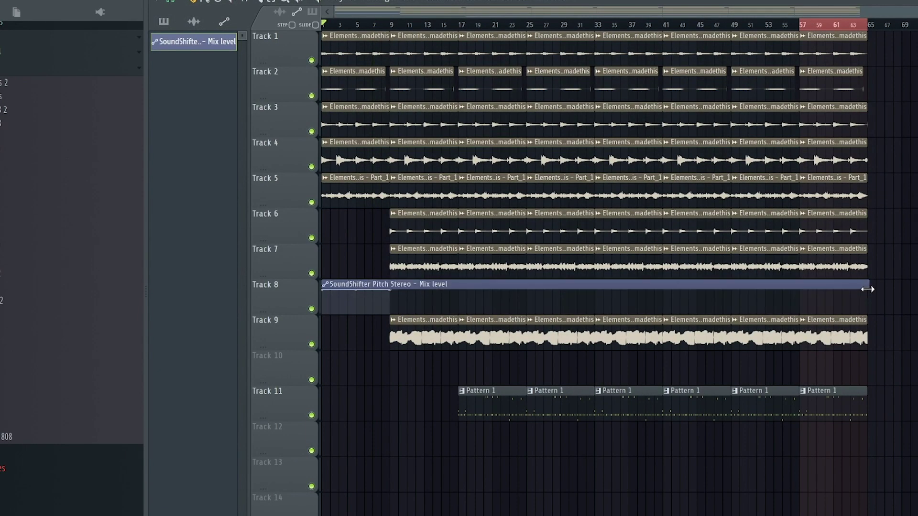
drag(409, 293, 409, 478)
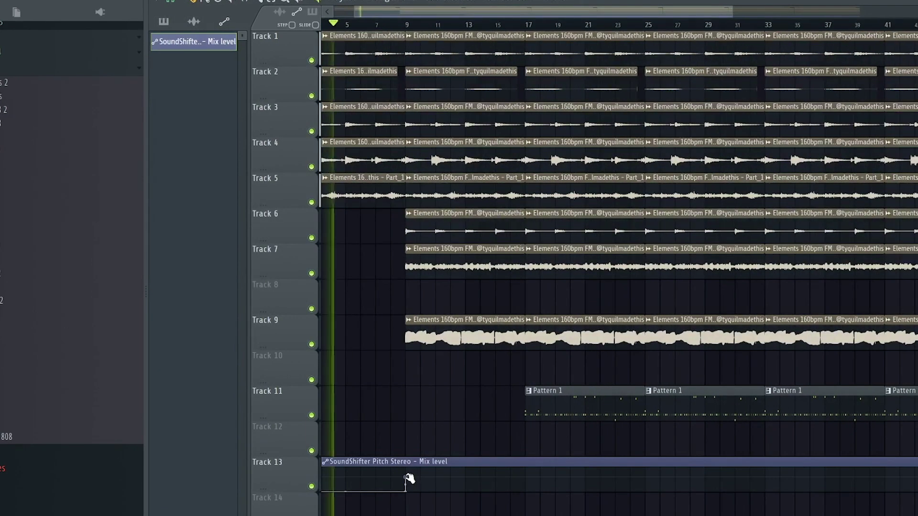
Step: Delete the Track 5, 6, 7 and 9 clips at bar 17 and the Track 9 clips from bar 25 to 49
right_click(492, 229)
scroll(490, 473, down, 3)
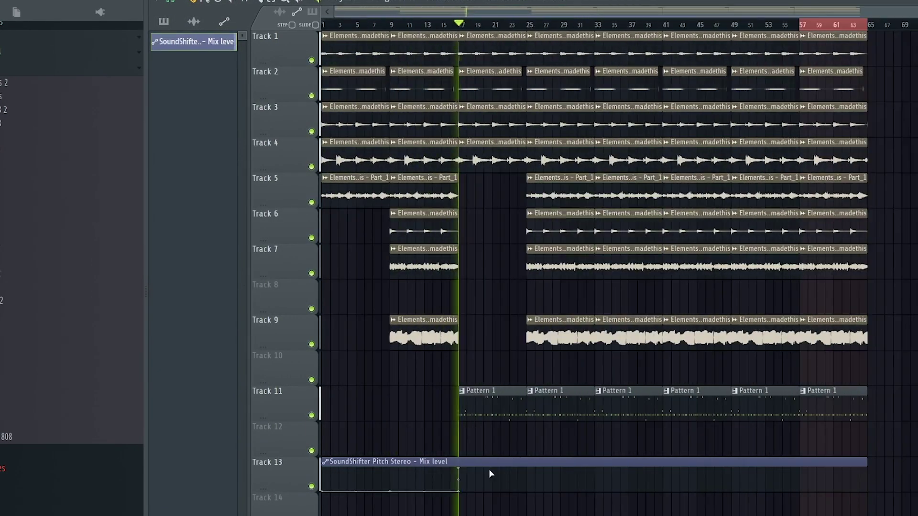
right_click(560, 333)
right_click(635, 335)
scroll(705, 331, up, 2)
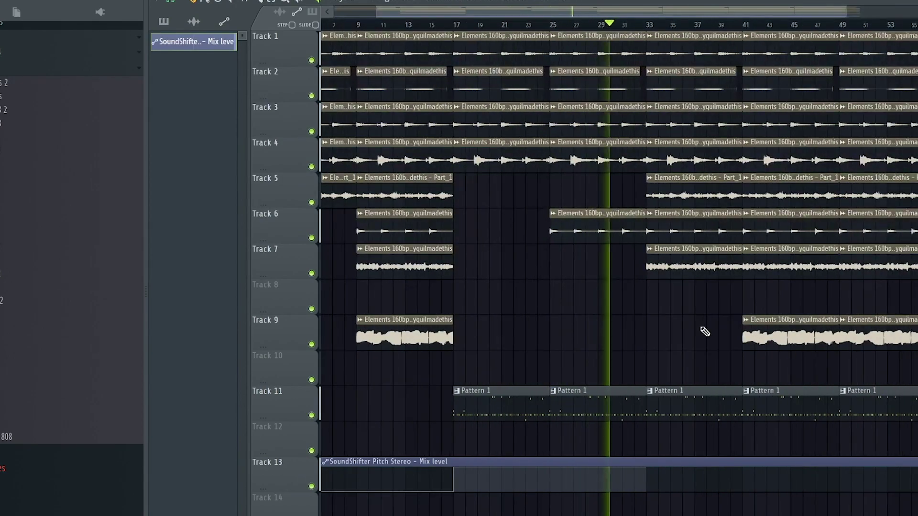
right_click(765, 335)
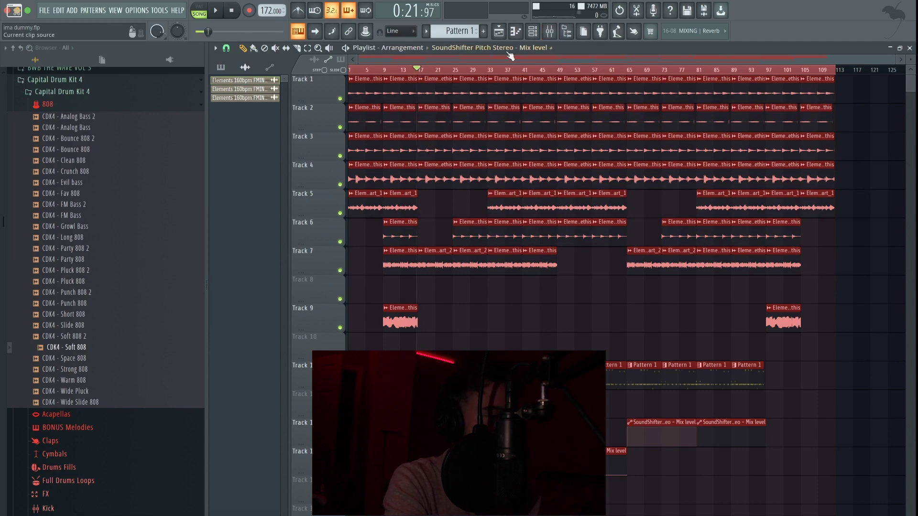
Step: Solo Track 5 together with the Track 13 automation and play the arrangement from bar 9
right_click(340, 442)
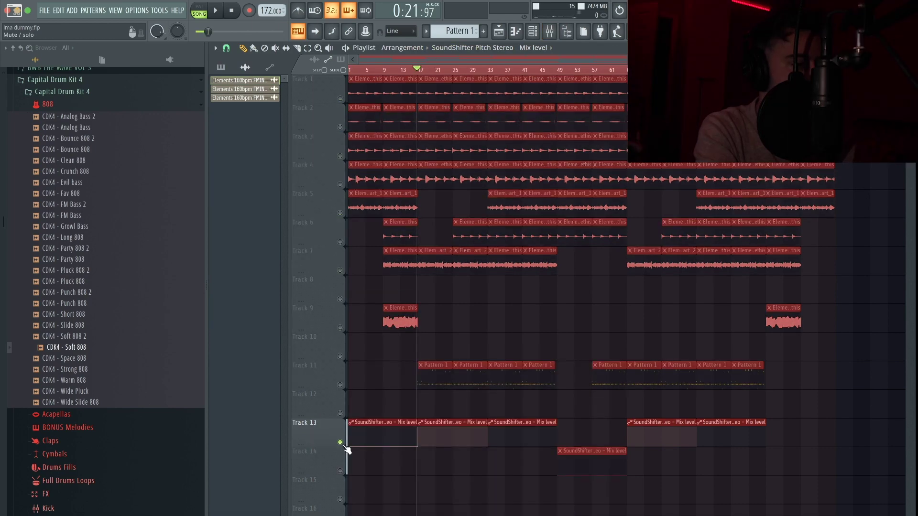
right_click(340, 441)
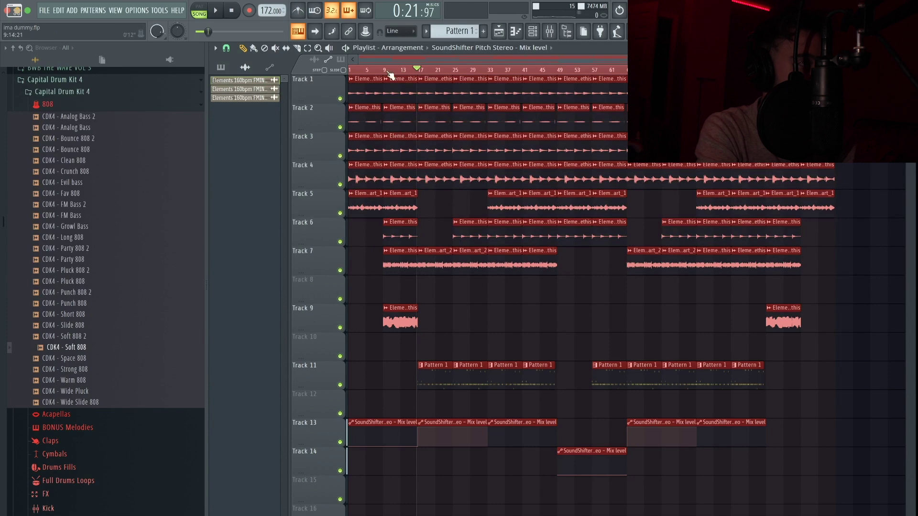
drag(385, 71, 359, 205)
right_click(340, 213)
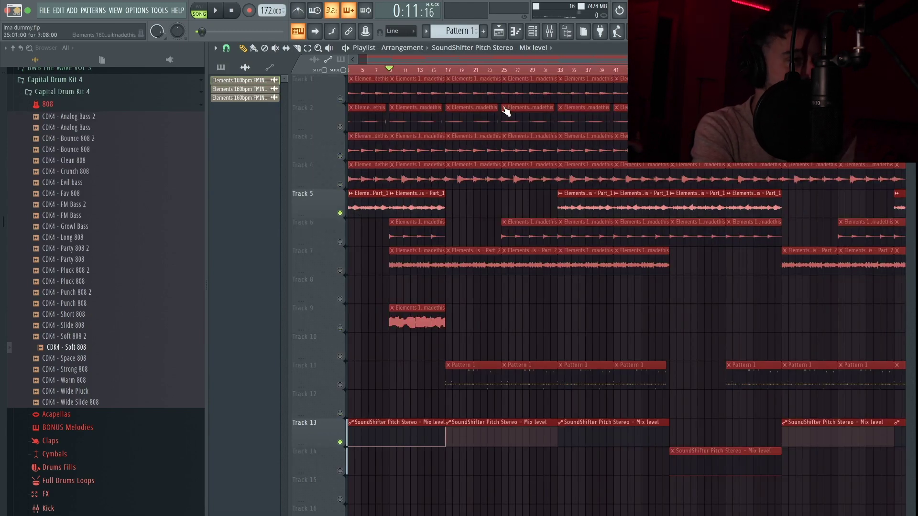
click(550, 32)
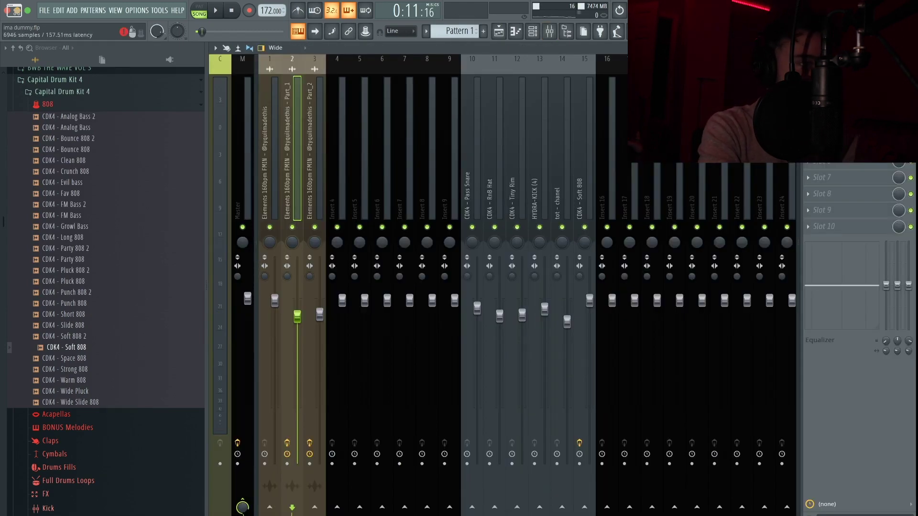
click(508, 28)
key(space)
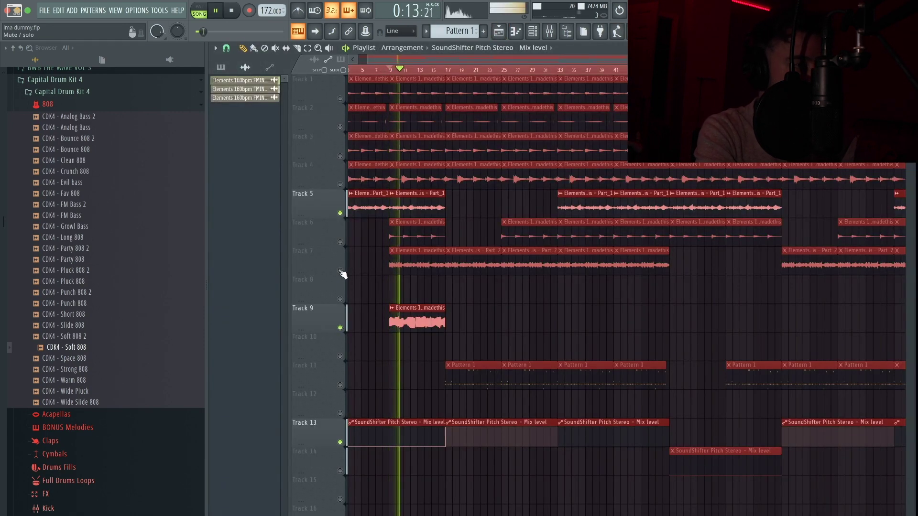
Step: Bring Tracks 6, 4, 3, 2 and 1 back in one by one during playback, leaving Track 7 muted, and stop the arrangement
click(340, 271)
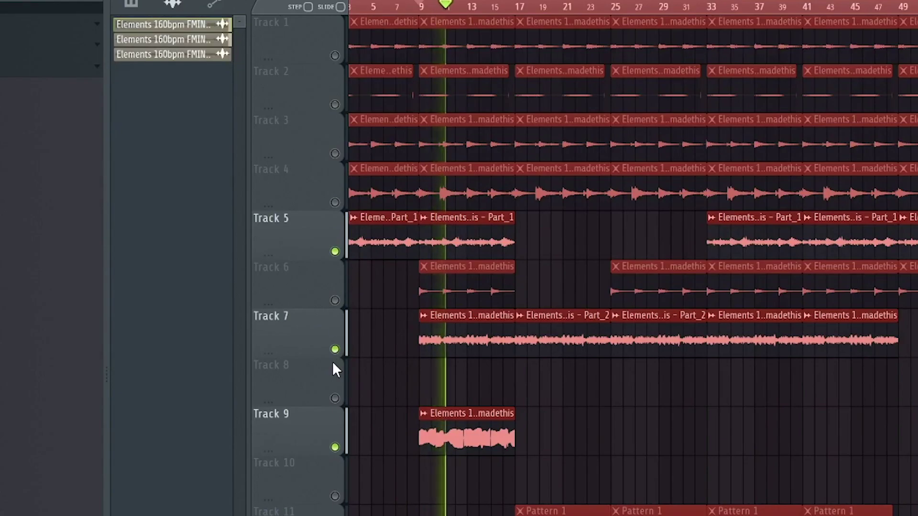
click(334, 349)
click(335, 300)
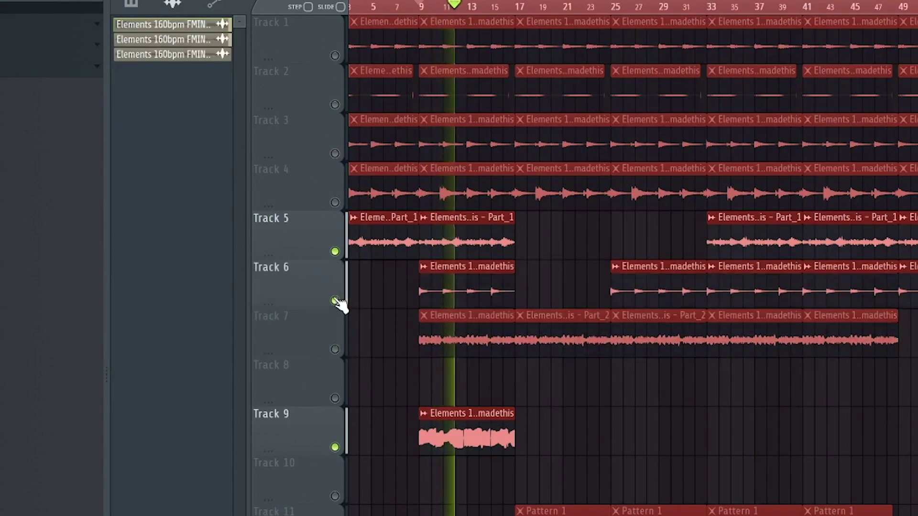
click(335, 202)
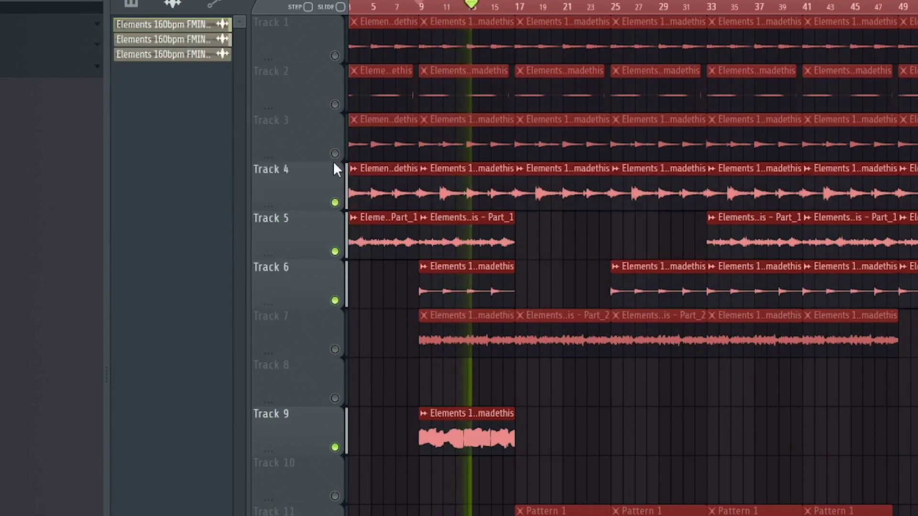
click(335, 154)
click(334, 105)
click(335, 55)
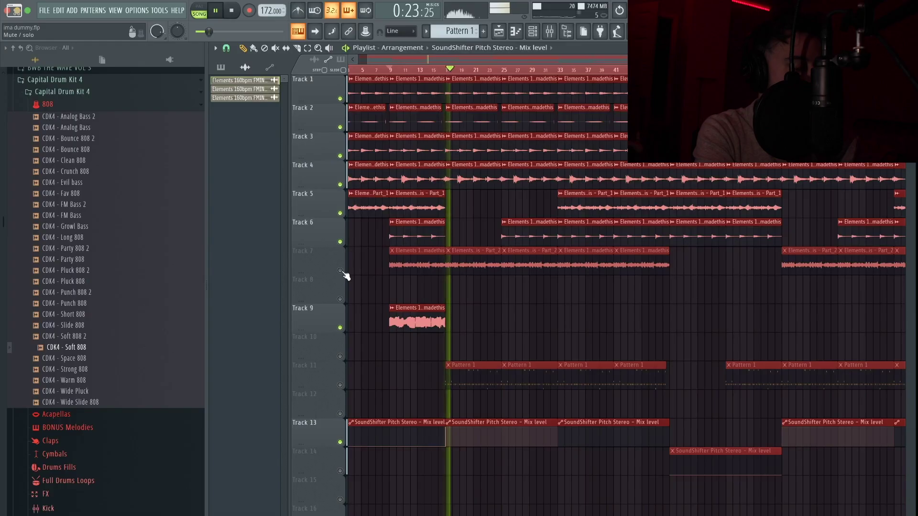
key(space)
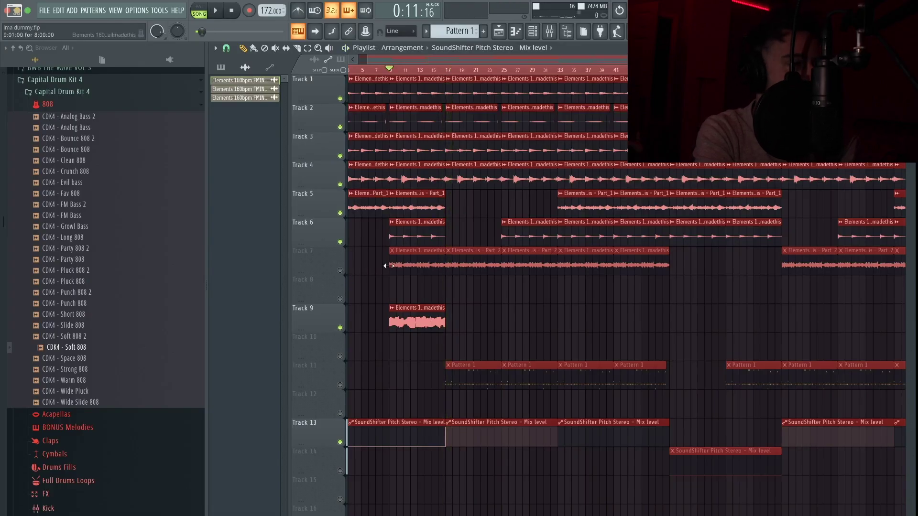
Step: Solo Track 7, play the arrangement from bar 17 and show the mixer
right_click(340, 271)
key(space)
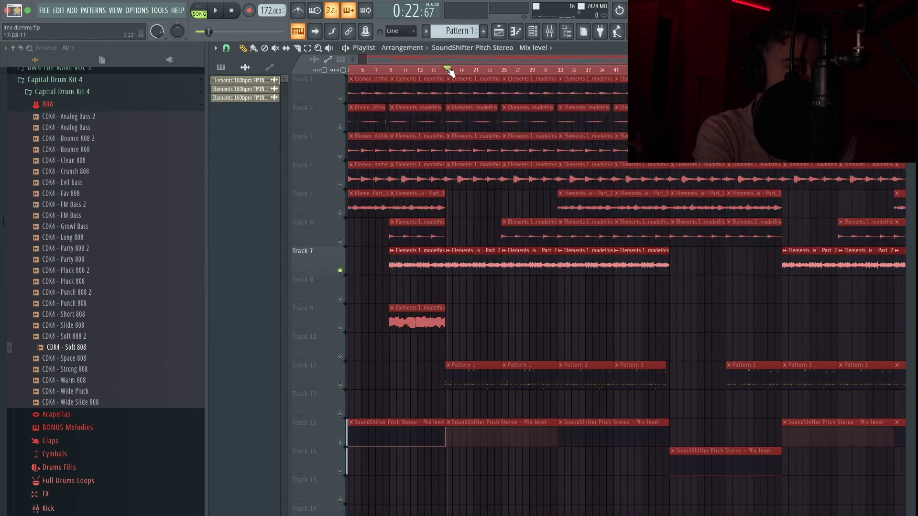
scroll(445, 376, down, 4)
scroll(445, 375, up, 4)
scroll(445, 375, down, 3)
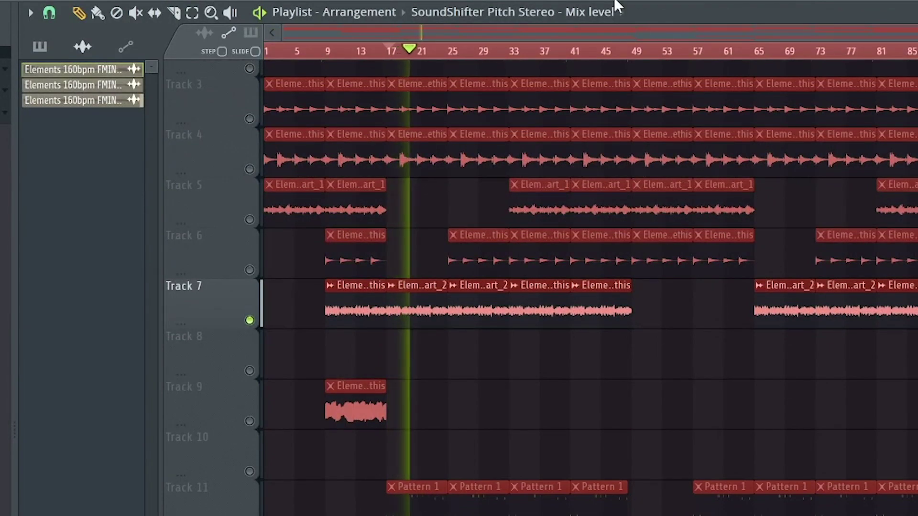
key(F9)
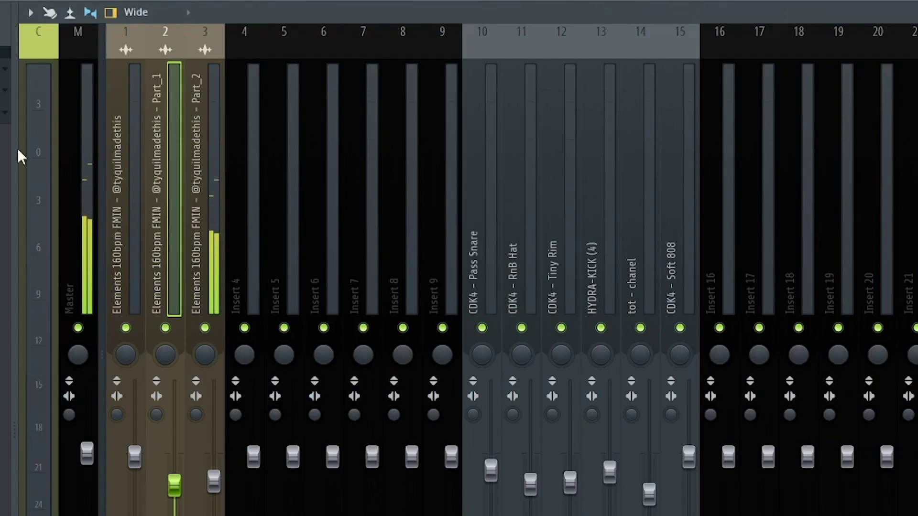